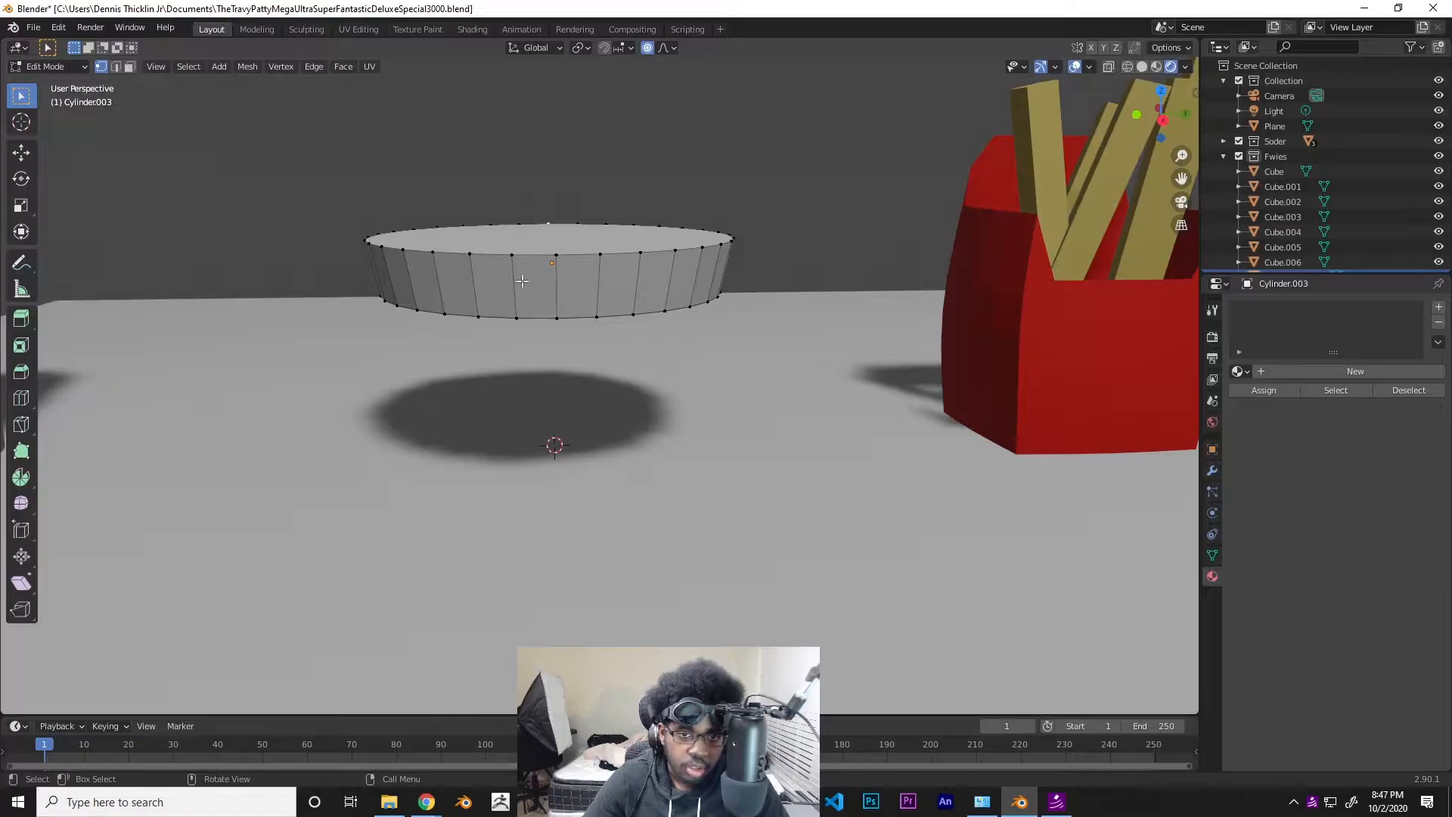
- Leave mesh editing and lower the floating bun cylinder along Z onto the table surface
{"action": "key", "text": "Tab"}
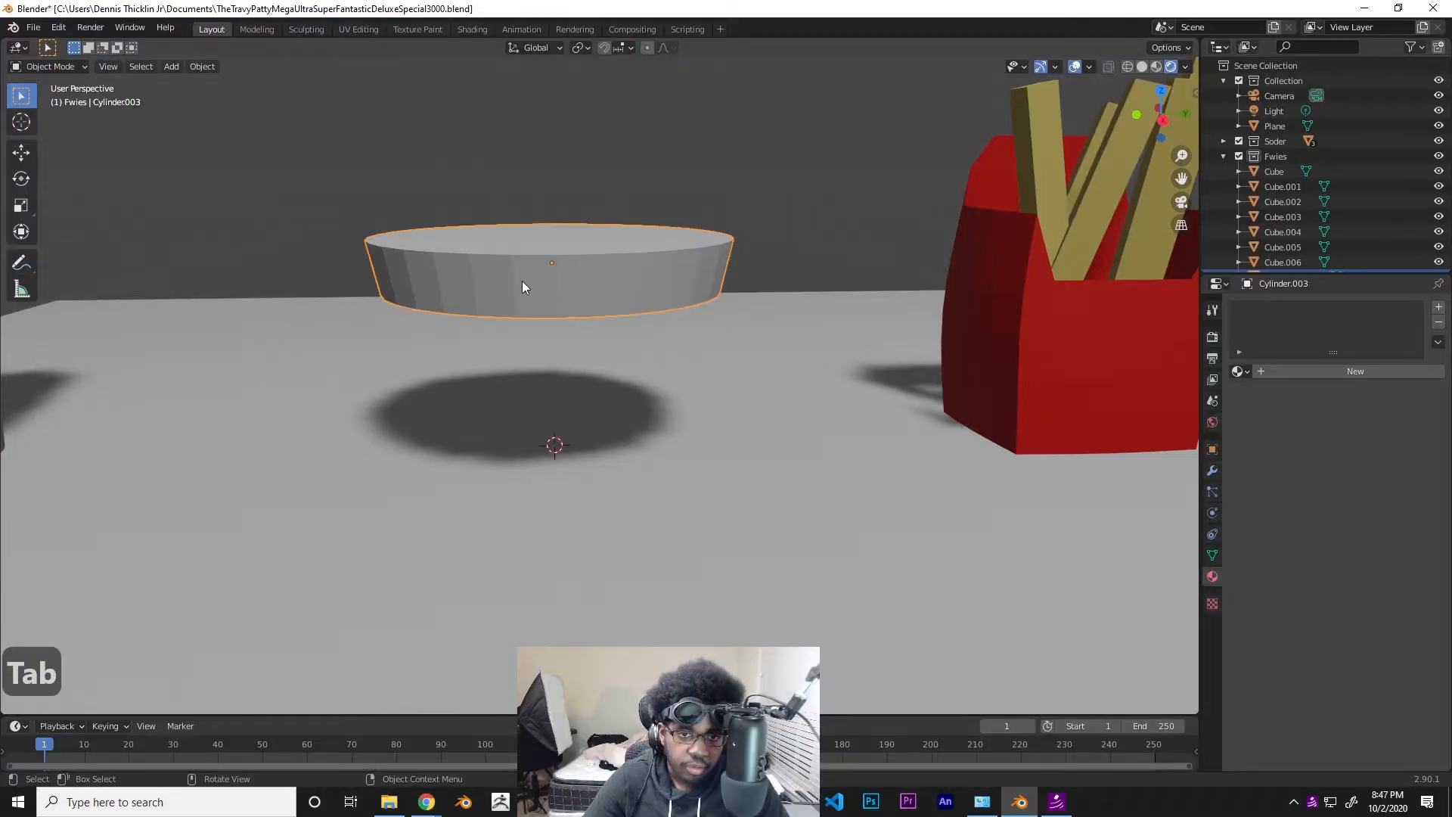
{"action": "key", "text": "g"}
{"action": "key", "text": "z"}
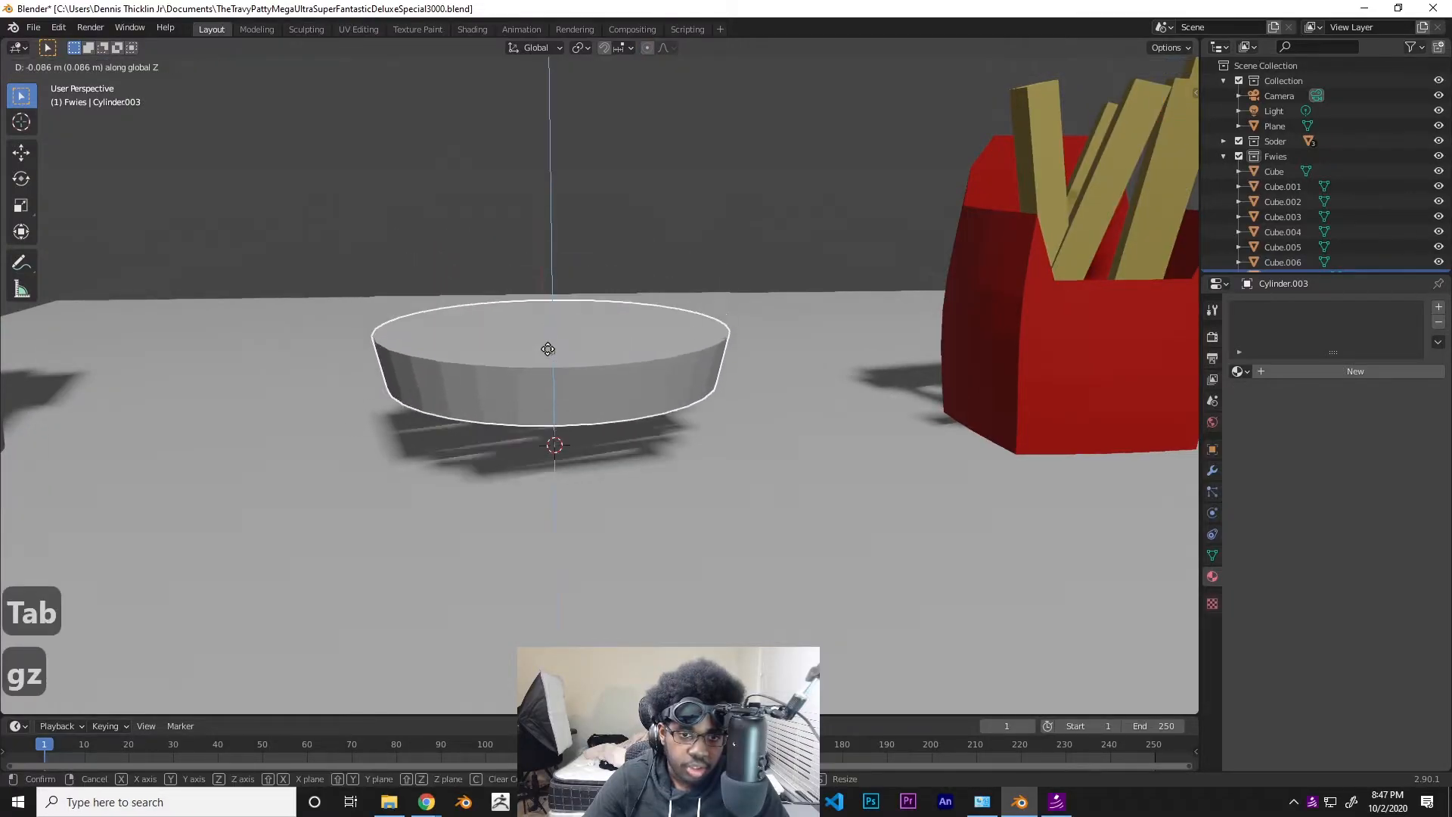
{"action": "left_click", "coordinate": [568, 410]}
{"action": "left_click", "coordinate": [673, 334]}
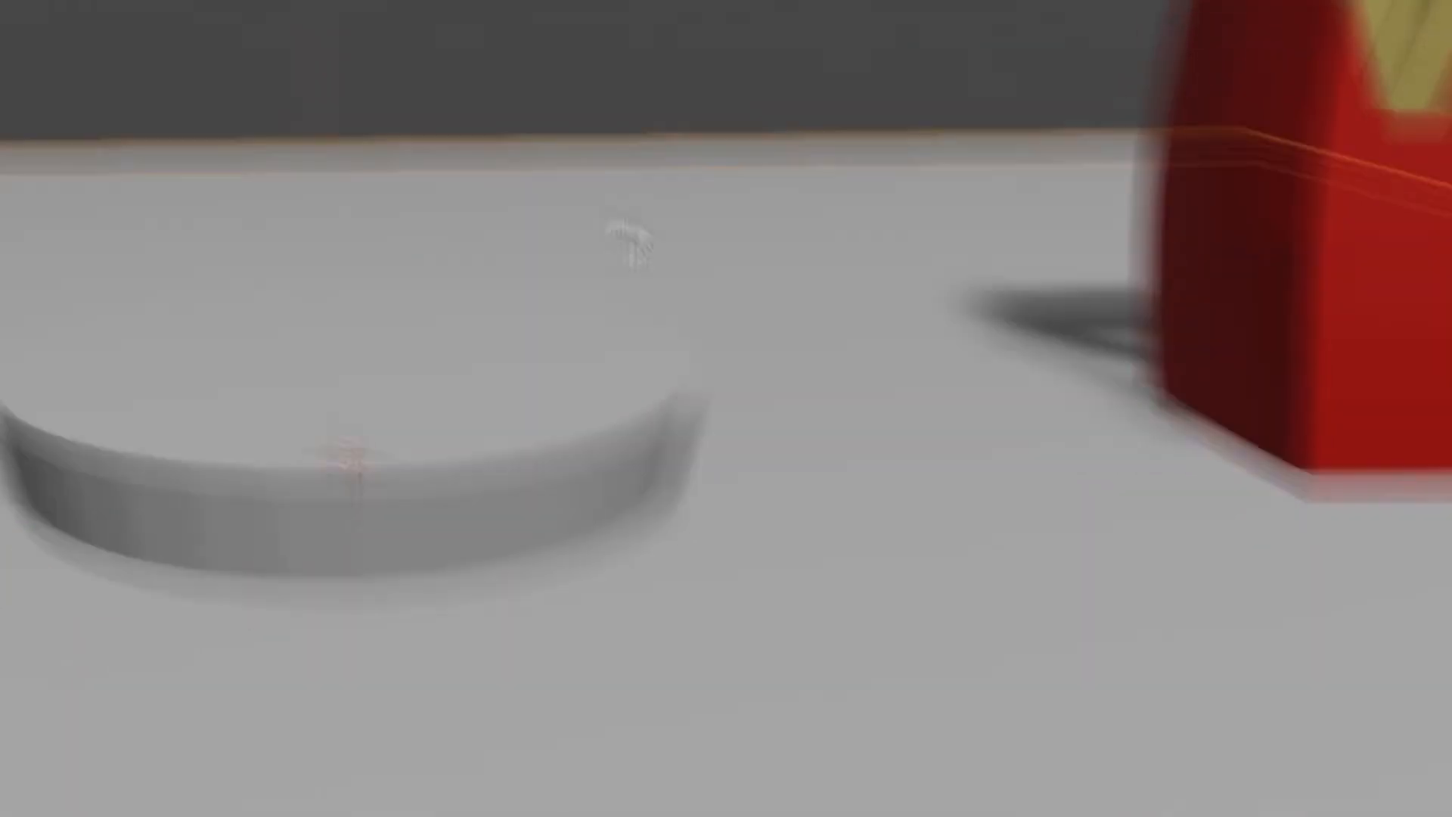
{"action": "mouse_move", "coordinate": [677, 330]}
{"action": "middle_mouse_down"}
{"action": "mouse_move", "coordinate": [648, 339]}
{"action": "mouse_move", "coordinate": [661, 332]}
{"action": "middle_mouse_up"}
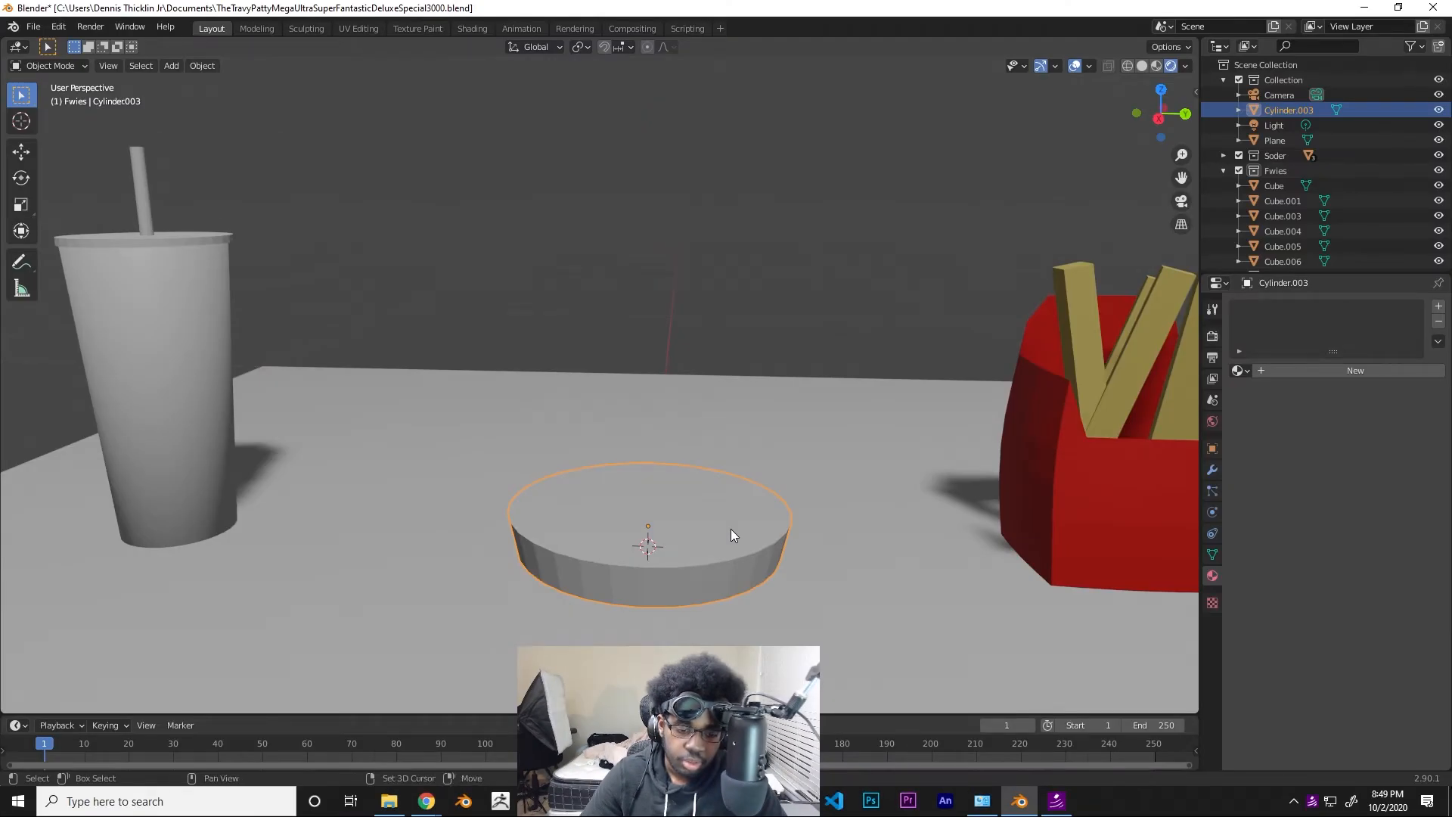
- Duplicate the bun cylinder and raise the copy about 0.057 m along Z so it stacks on the original
{"action": "key", "text": "shift+d"}
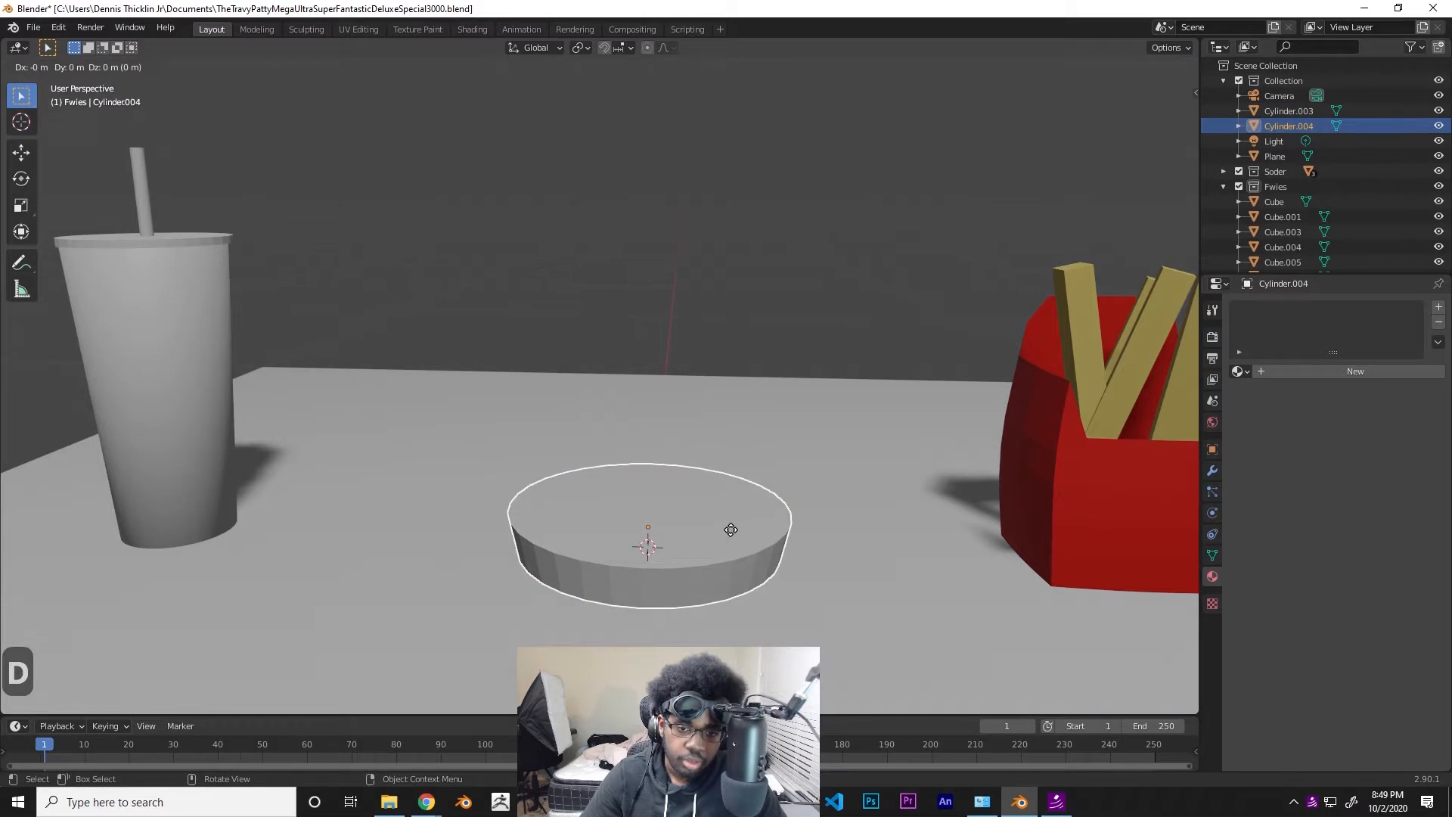
{"action": "key", "text": "g"}
{"action": "key", "text": "z"}
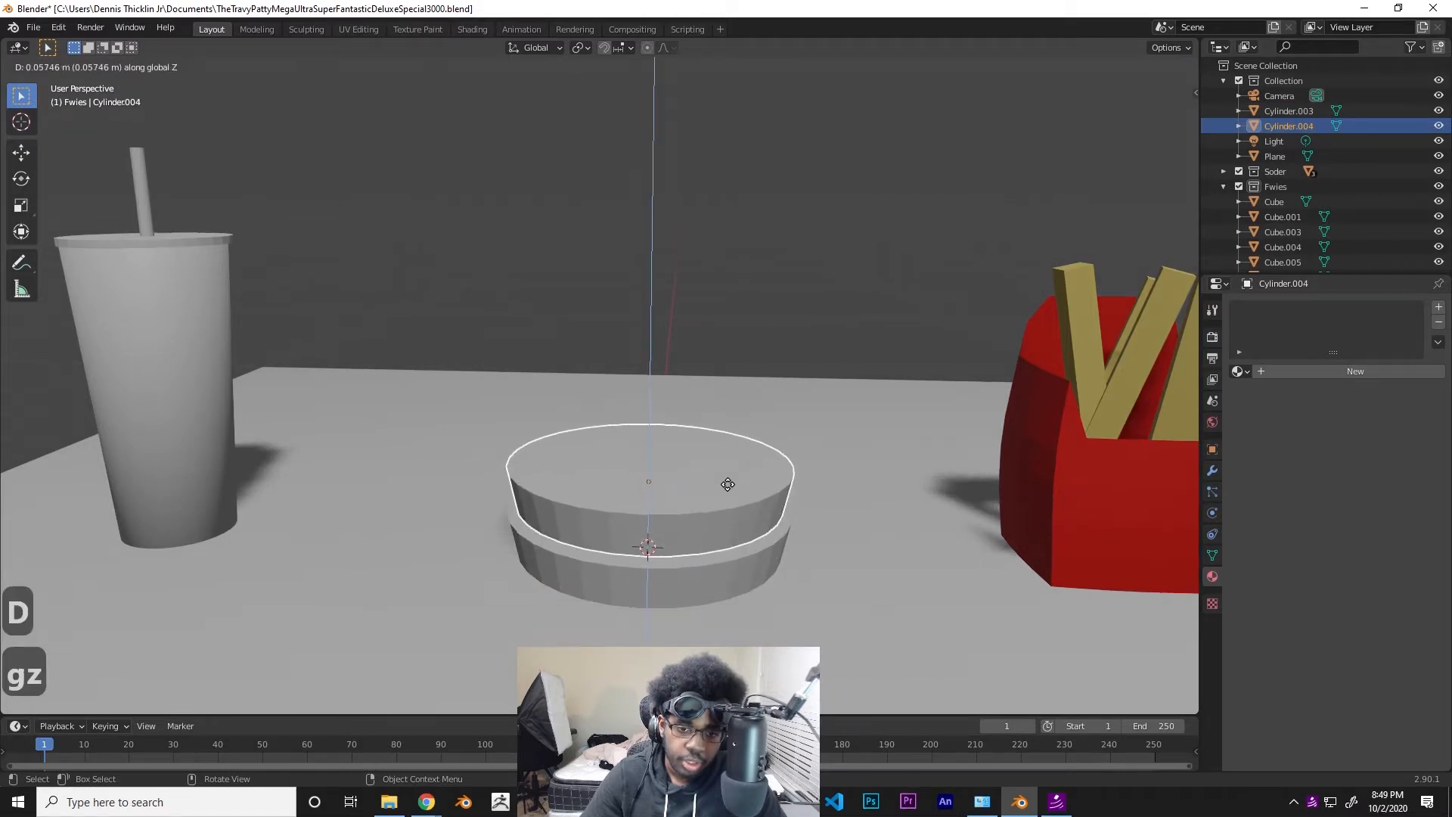
{"action": "left_click", "coordinate": [727, 484]}
{"action": "middle_click_drag", "start_coordinate": [728, 484], "coordinate": [713, 326], "text": "shift"}
- Rescale the upper cylinder's bottom edge loop and scale the whole cylinder slightly smaller than the one below
{"action": "key", "text": "Tab"}
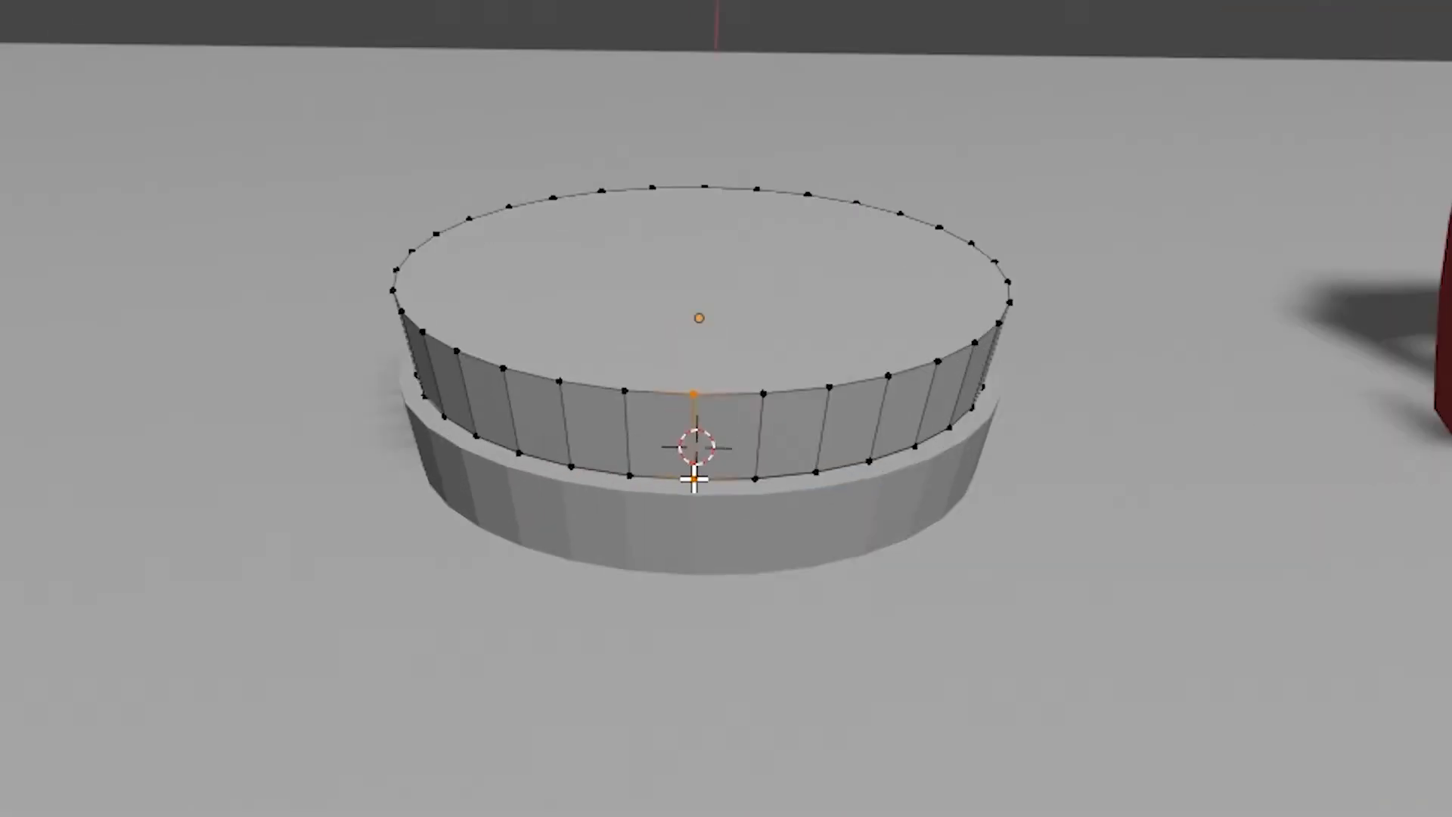
{"action": "left_click", "coordinate": [630, 388], "text": "alt"}
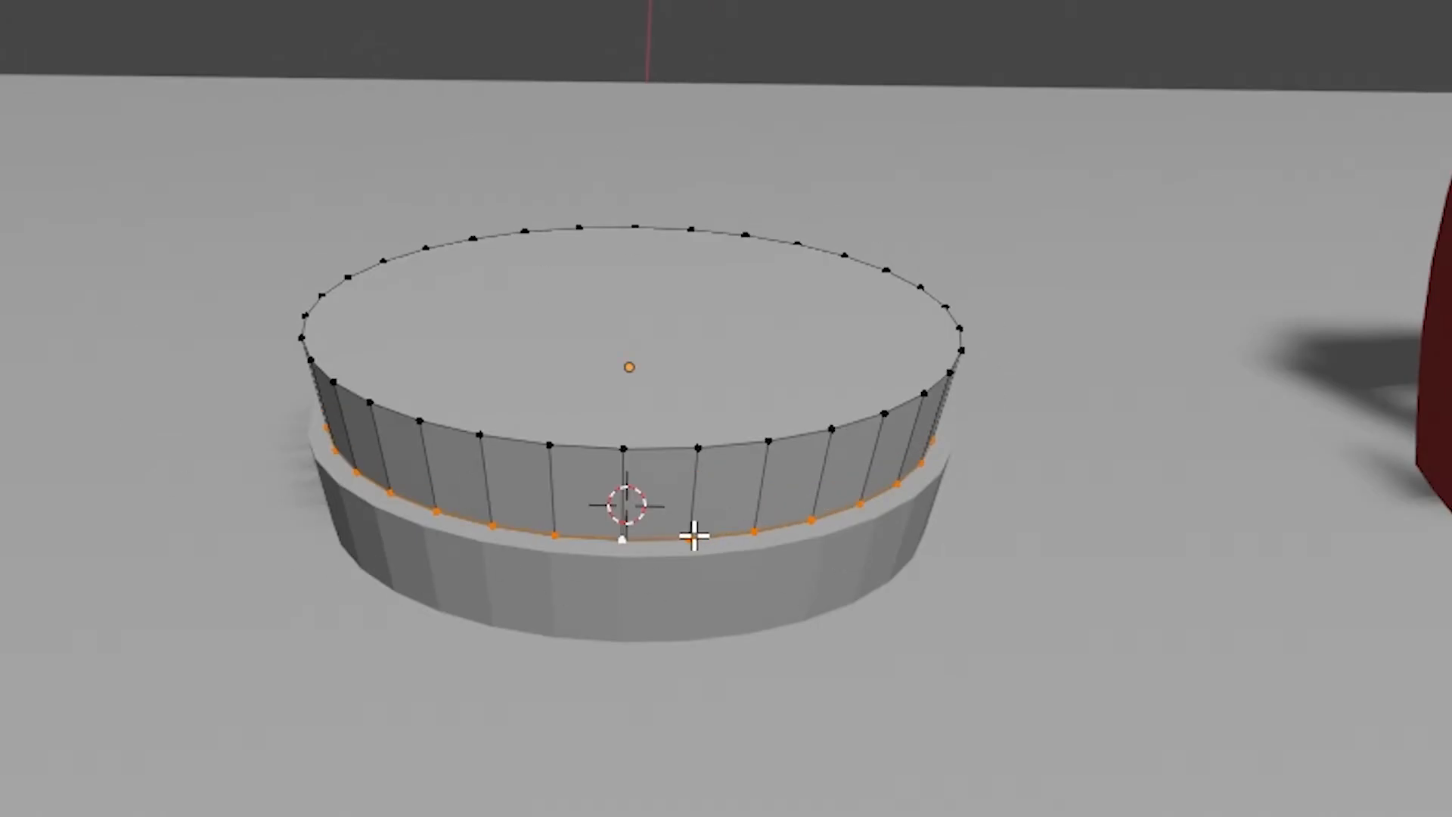
{"action": "key", "text": "s"}
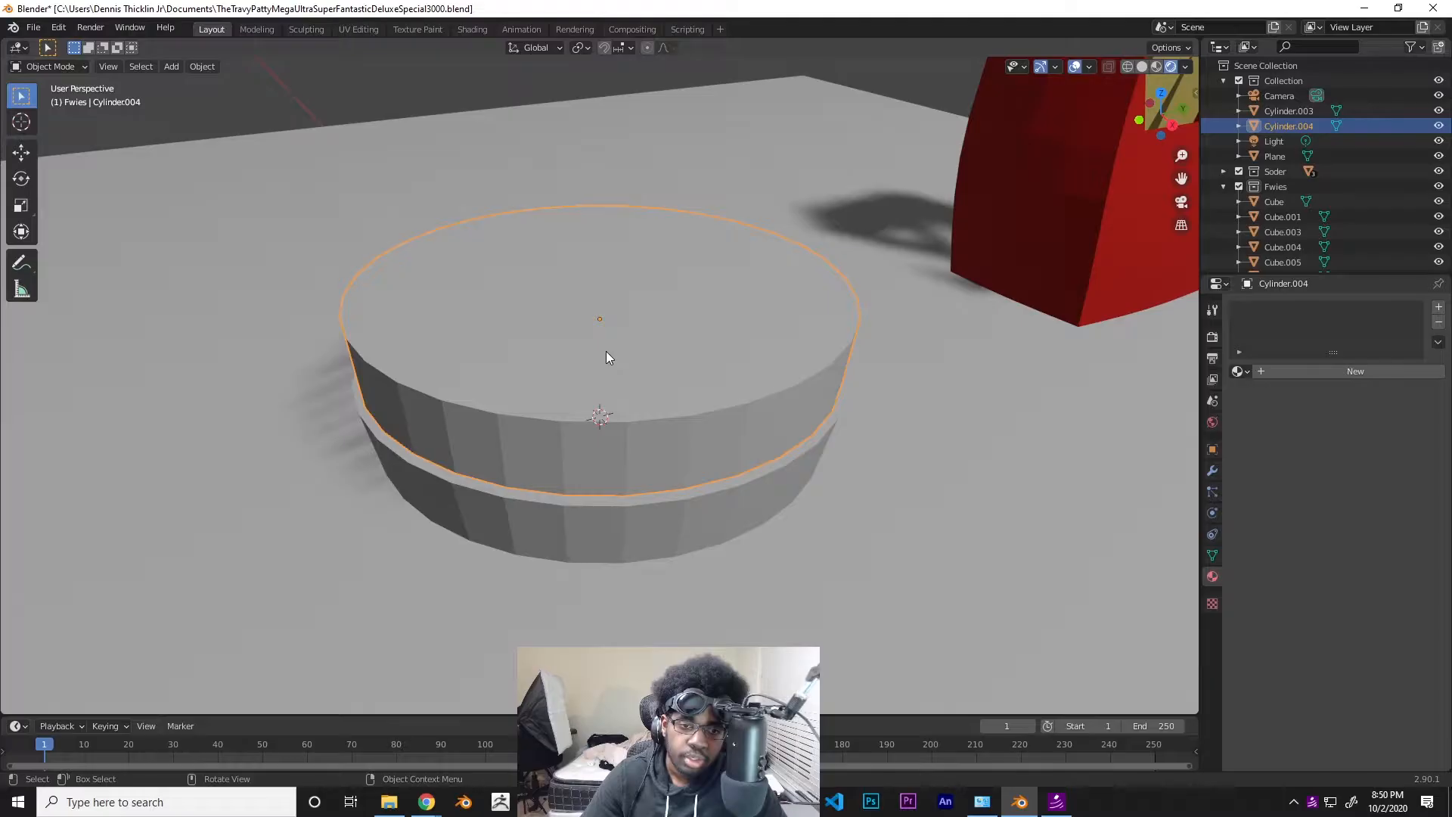
{"action": "key", "text": "s"}
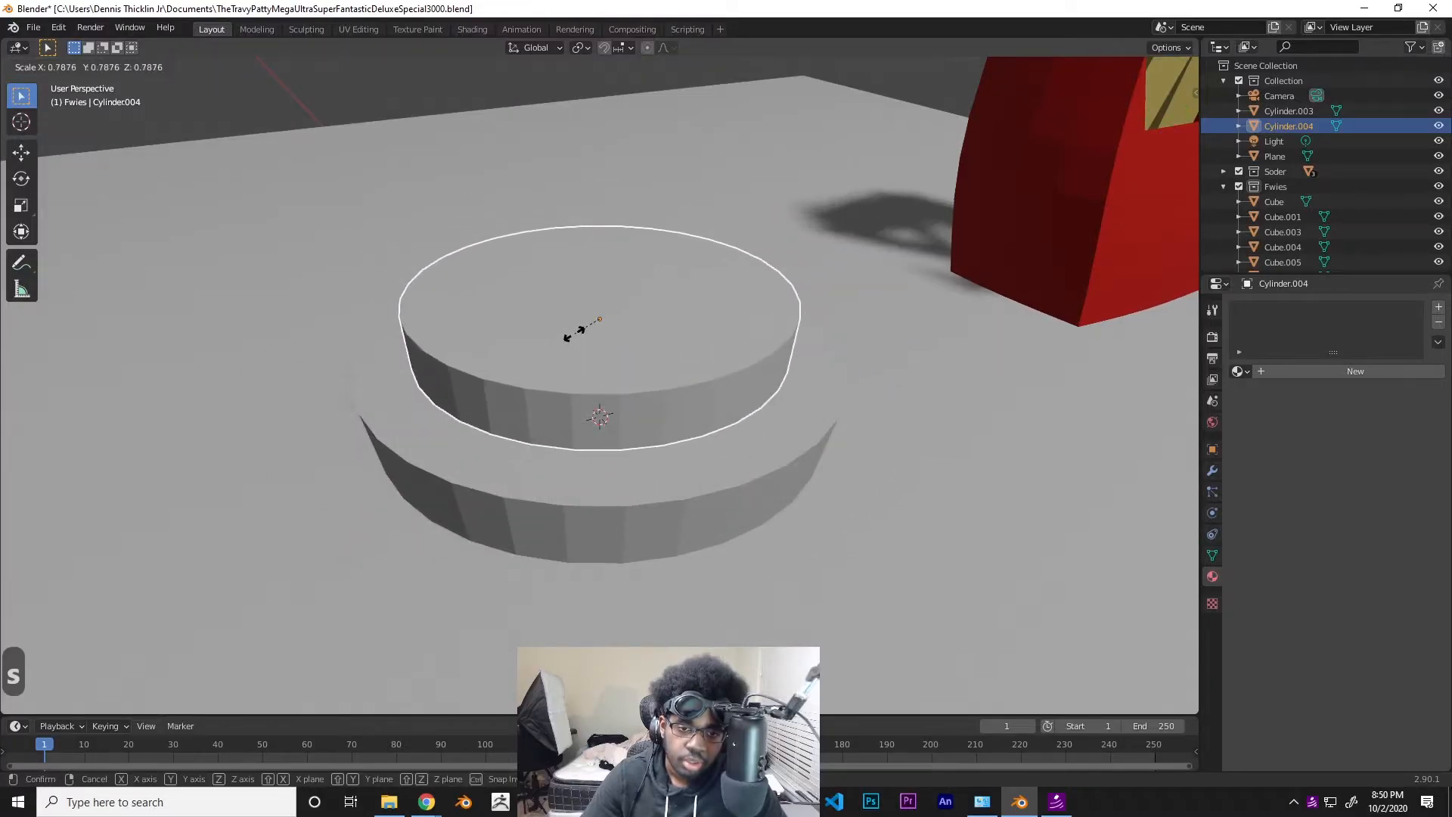
{"action": "left_click", "coordinate": [615, 351]}
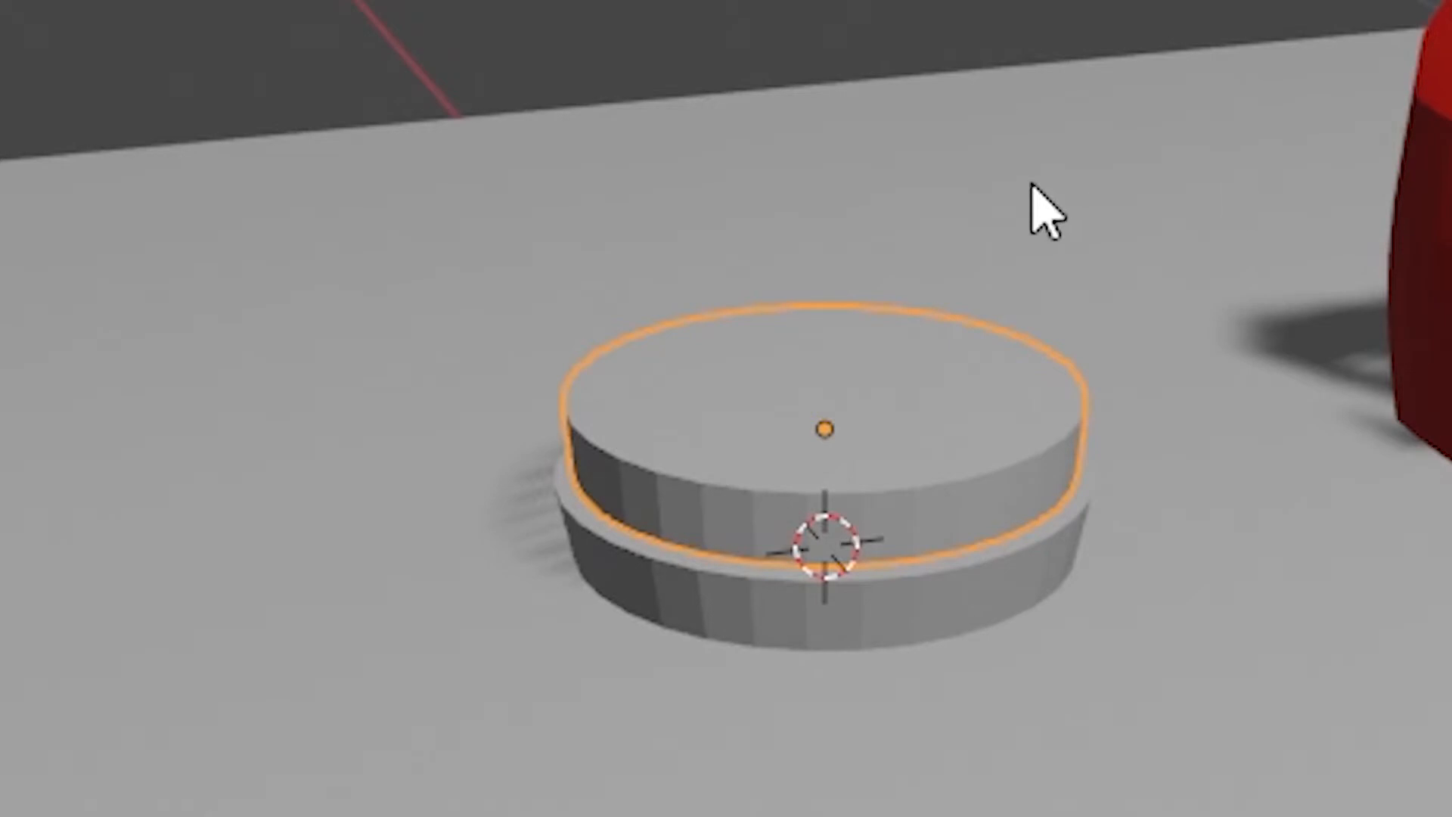
- Collapse the Fwies and Sawce collections and hide Soder, Fwies, Sawce and the table plane, leaving the two cylinders displayed
{"action": "left_click", "coordinate": [962, 609]}
{"action": "left_click", "coordinate": [930, 525]}
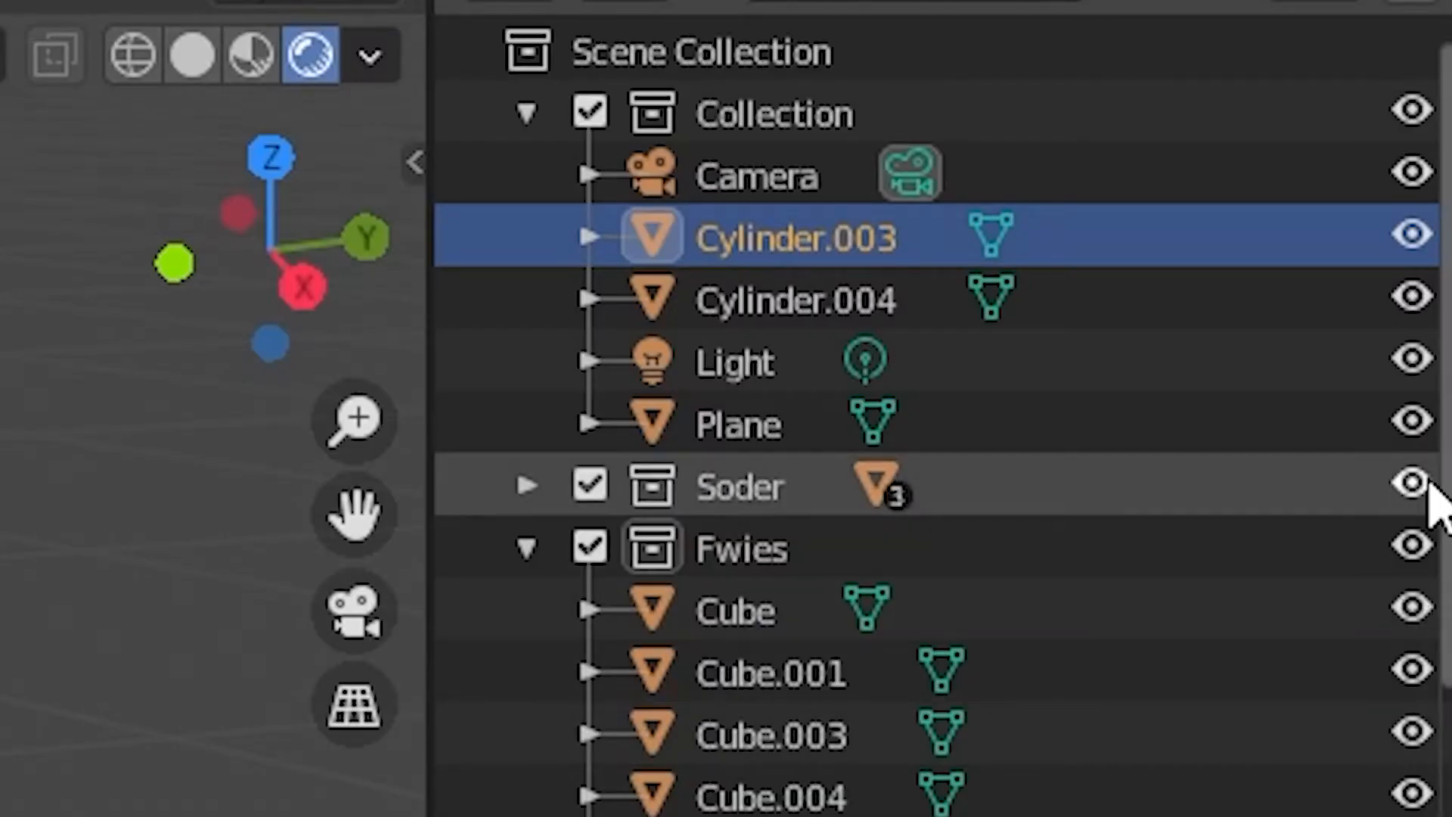
{"action": "left_click", "coordinate": [527, 548]}
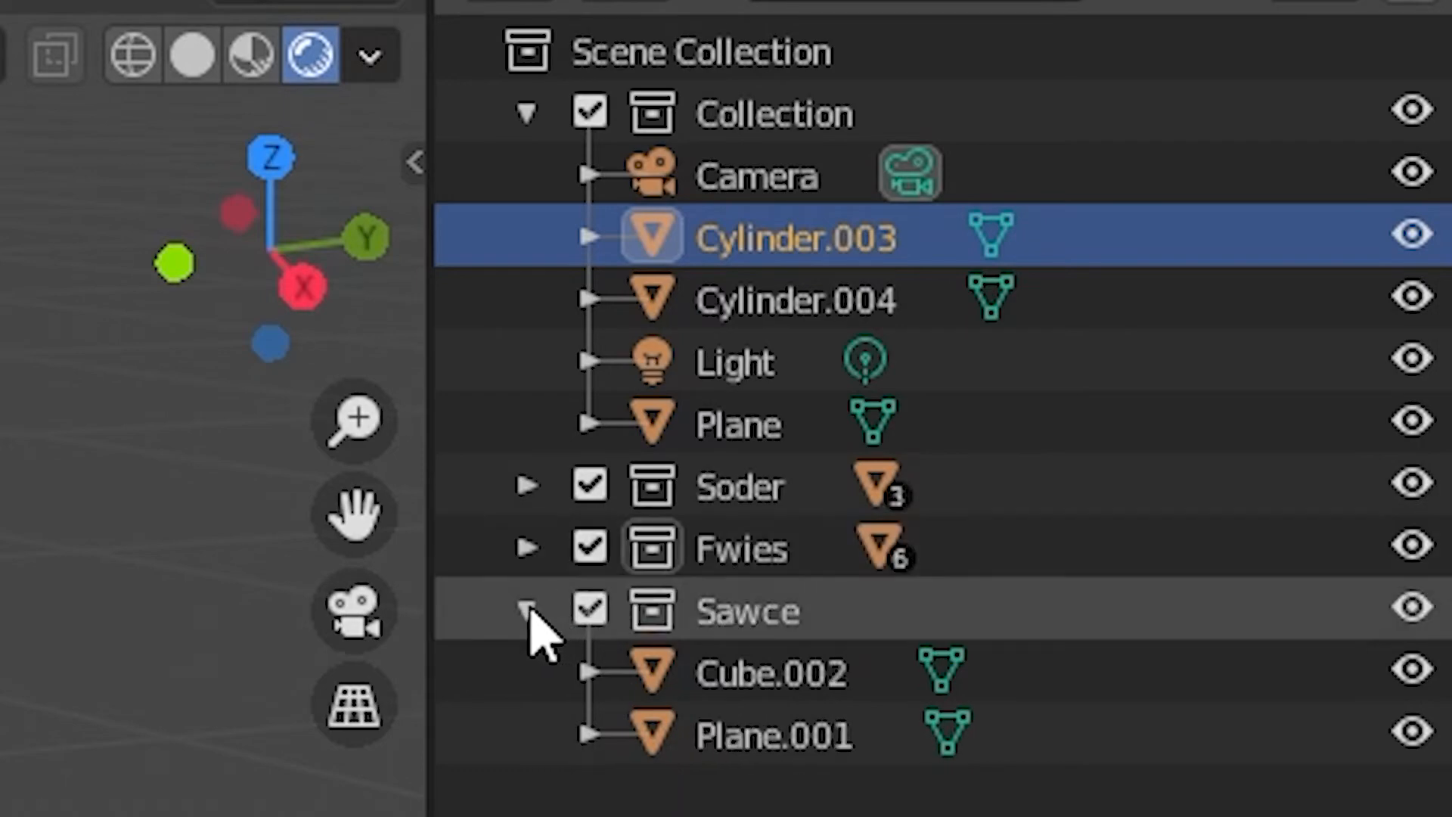
{"action": "left_click", "coordinate": [527, 610]}
{"action": "left_click_drag", "start_coordinate": [1412, 482], "coordinate": [1412, 606]}
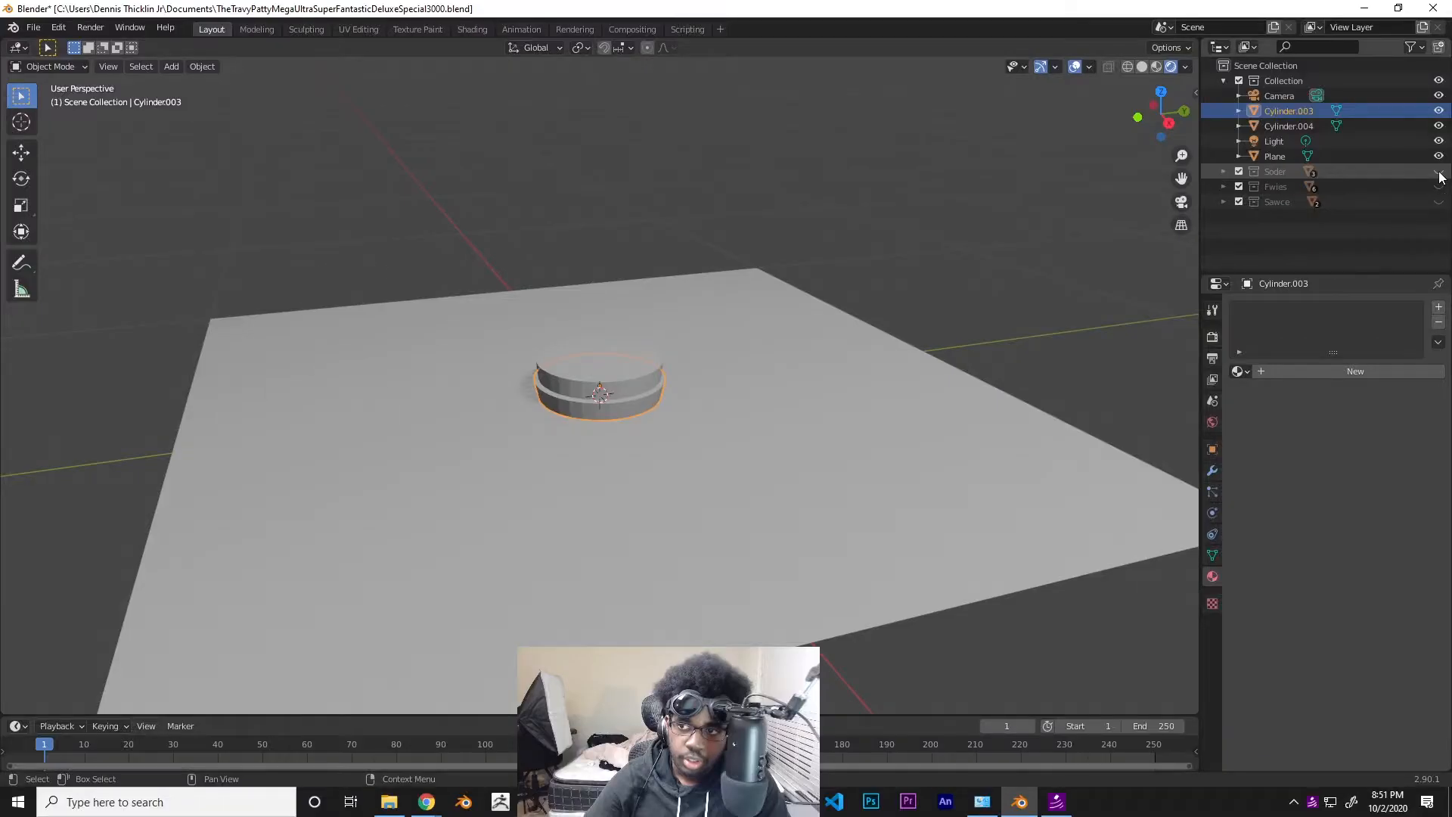
{"action": "left_click", "coordinate": [1440, 175]}
{"action": "left_click", "coordinate": [1440, 176]}
{"action": "left_click_drag", "start_coordinate": [1440, 175], "coordinate": [1435, 203]}
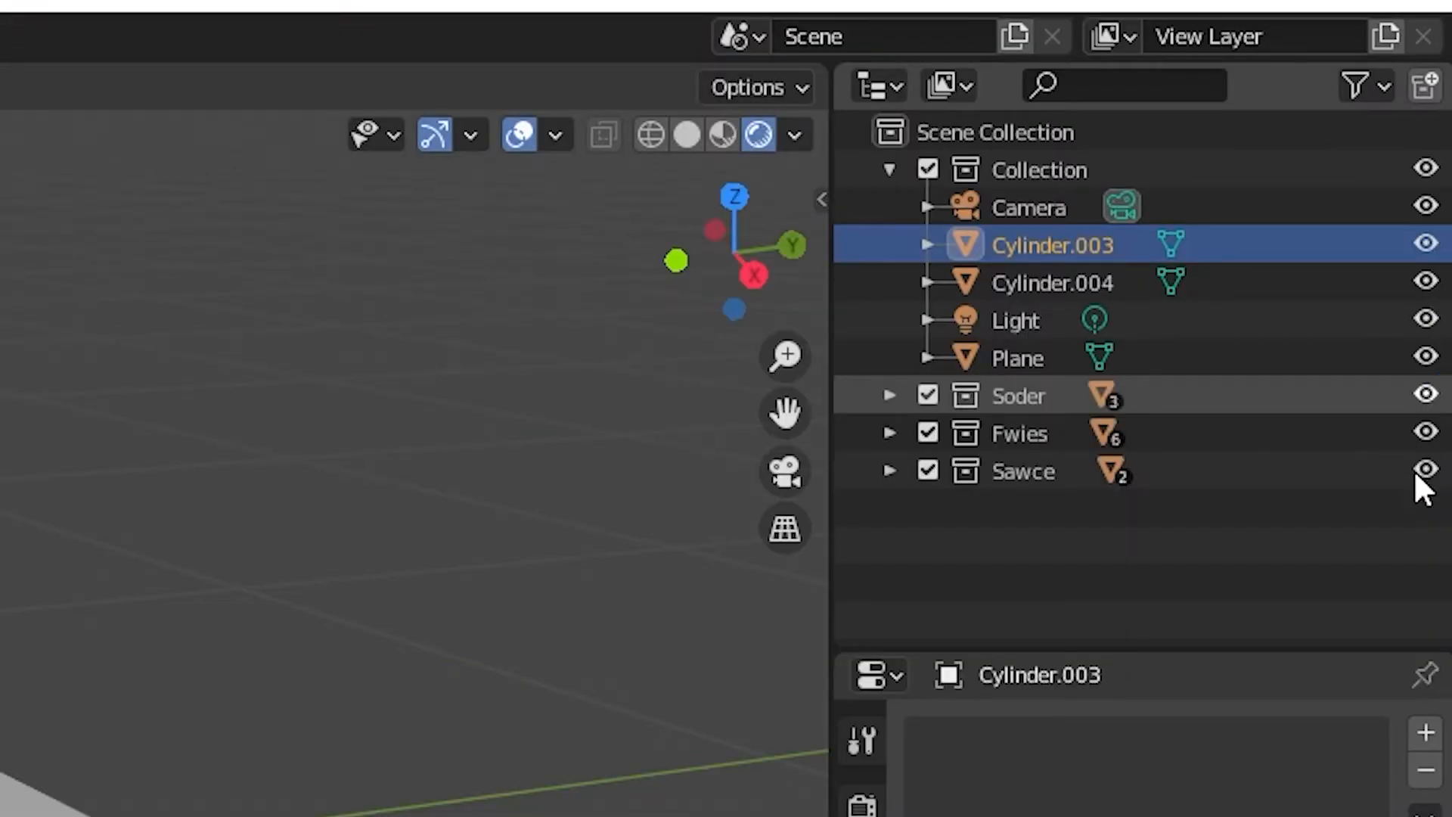
{"action": "left_click", "coordinate": [1426, 394]}
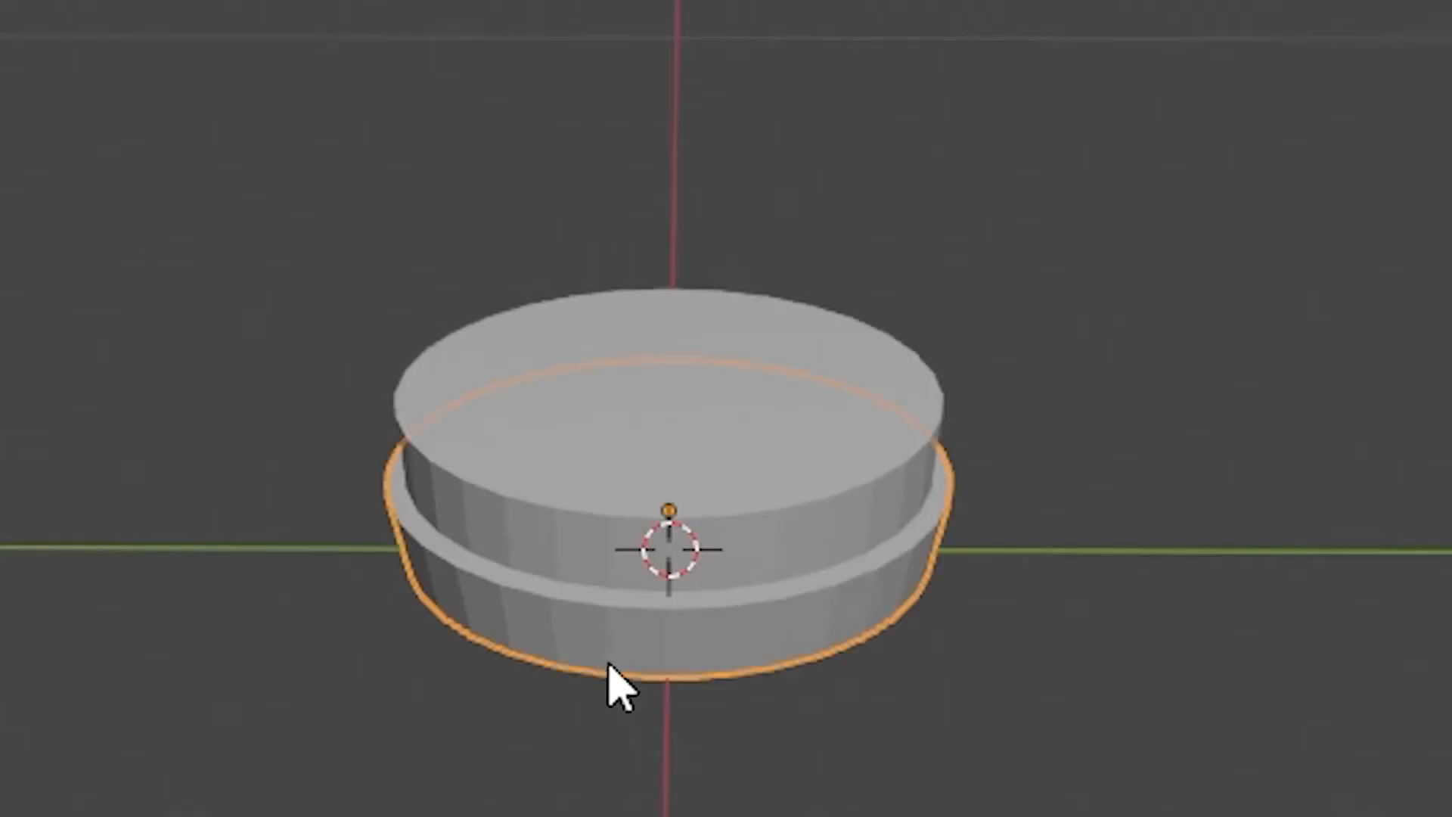
- Add a new plane at the 3D cursor and scale it down to slightly wider than the stacked cylinders
{"action": "left_click", "coordinate": [581, 519]}
{"action": "left_click", "coordinate": [692, 674]}
{"action": "key", "text": "alt+a"}
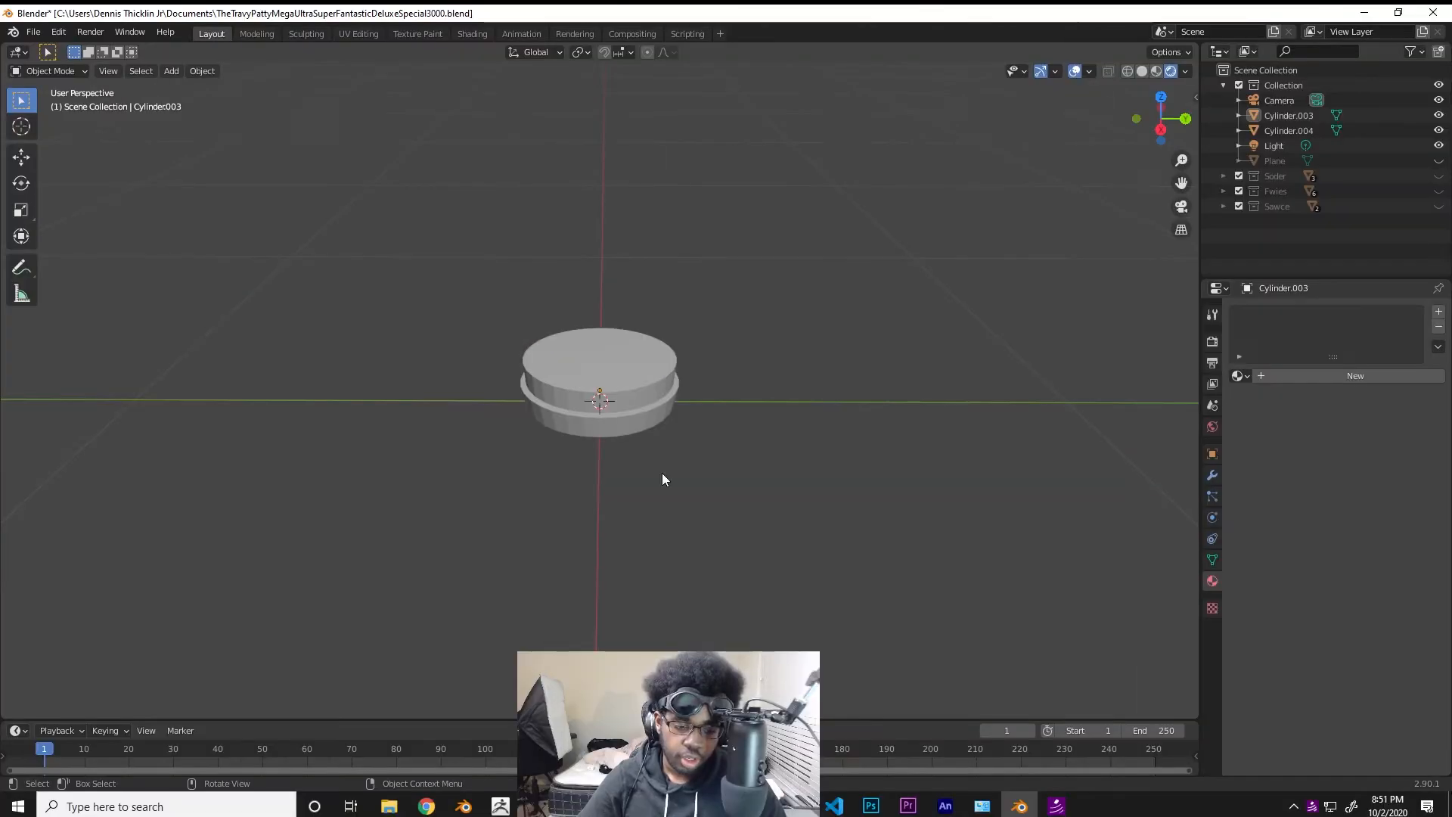
{"action": "key", "text": "shift+a"}
{"action": "mouse_move", "coordinate": [663, 475]}
{"action": "left_click", "coordinate": [723, 475]}
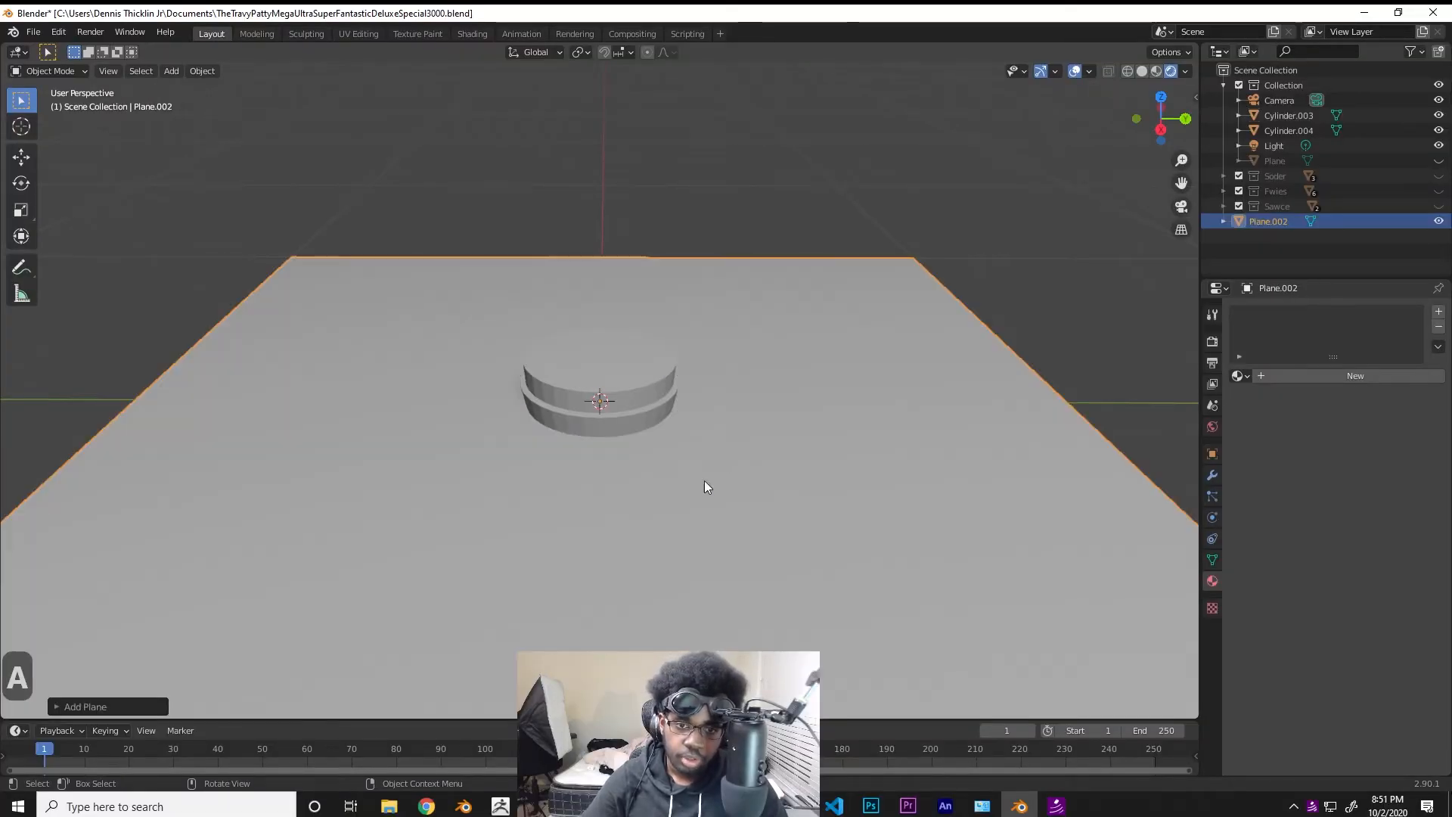
{"action": "scroll", "coordinate": [705, 486], "scroll_direction": "down", "scroll_amount": 3}
{"action": "key", "text": "s"}
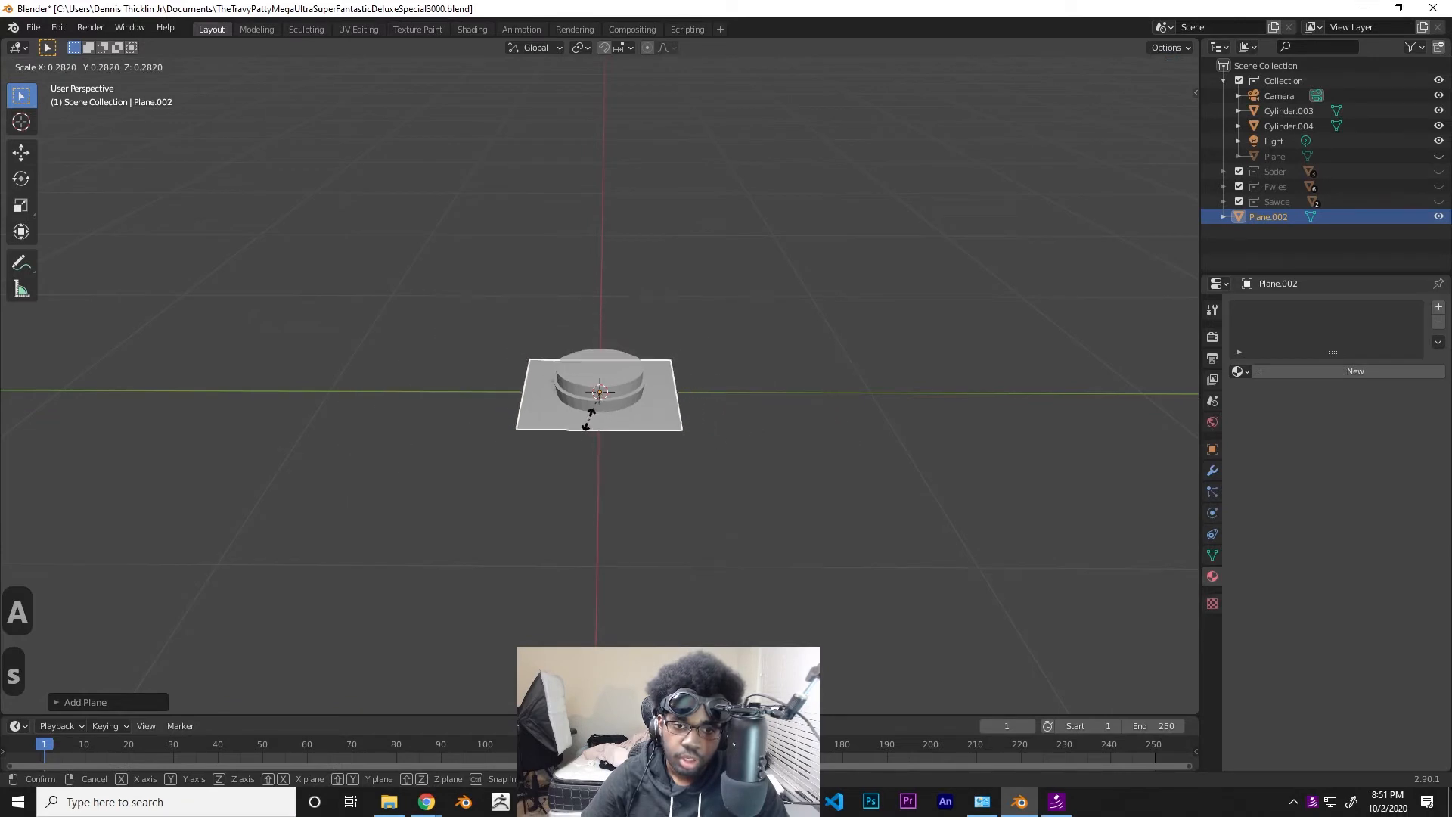
{"action": "left_click", "coordinate": [589, 410]}
- Raise the new plane along Z above the cylinders and scale it down to about 0.91
{"action": "key", "text": "g"}
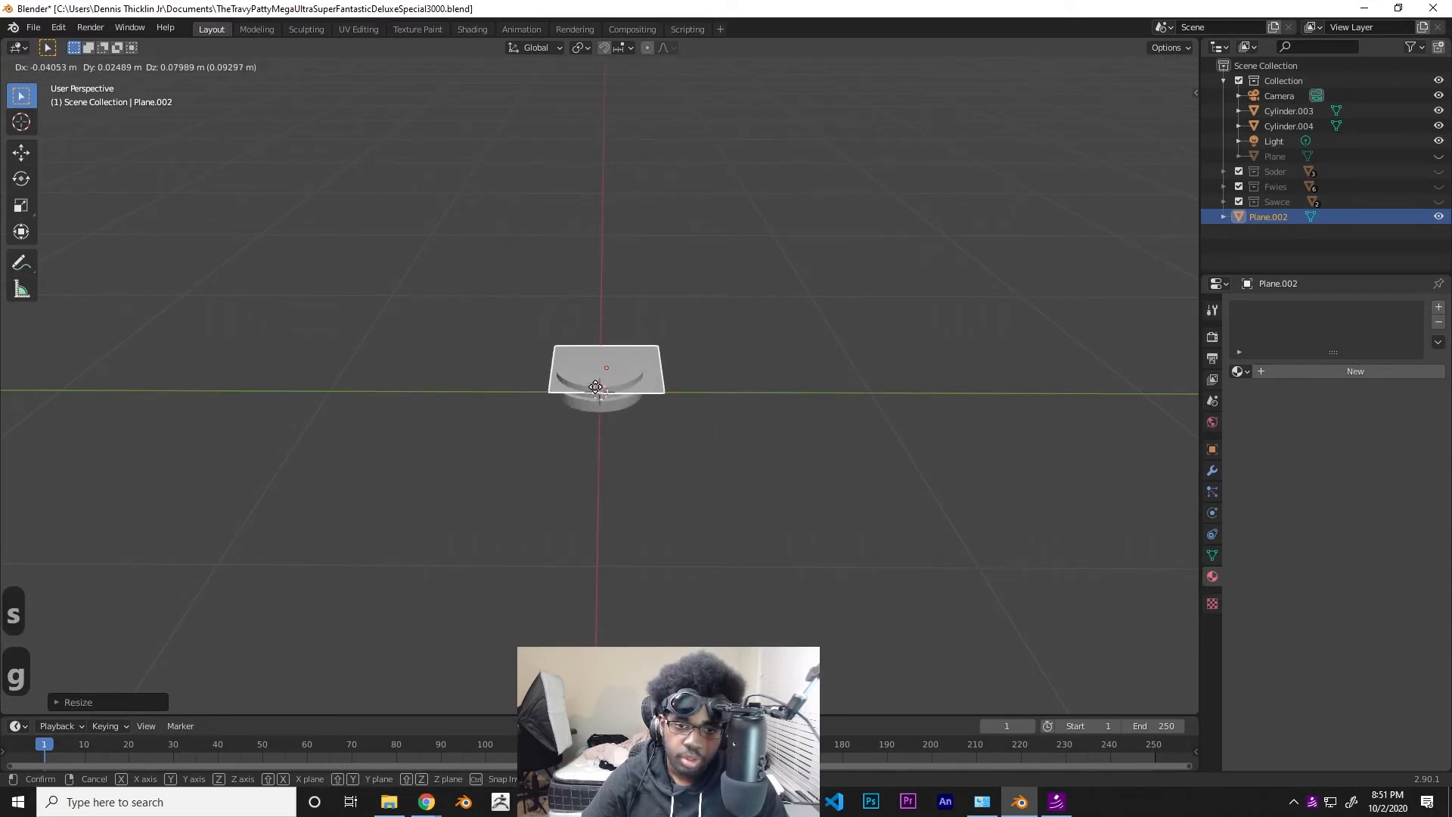
{"action": "key", "text": "z"}
{"action": "left_click", "coordinate": [594, 363]}
{"action": "scroll", "coordinate": [616, 344], "scroll_direction": "up", "scroll_amount": 5}
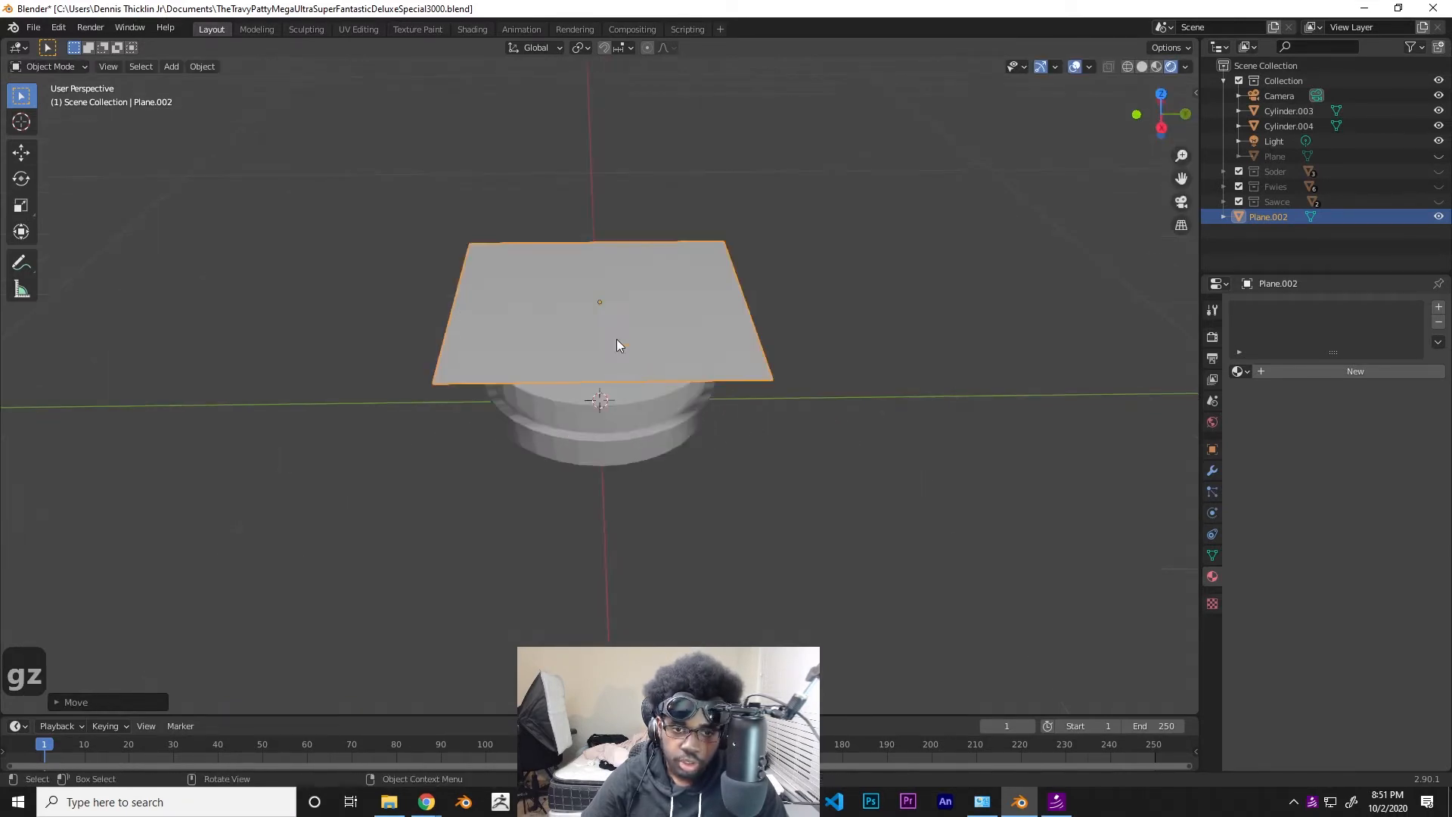
{"action": "key", "text": "s"}
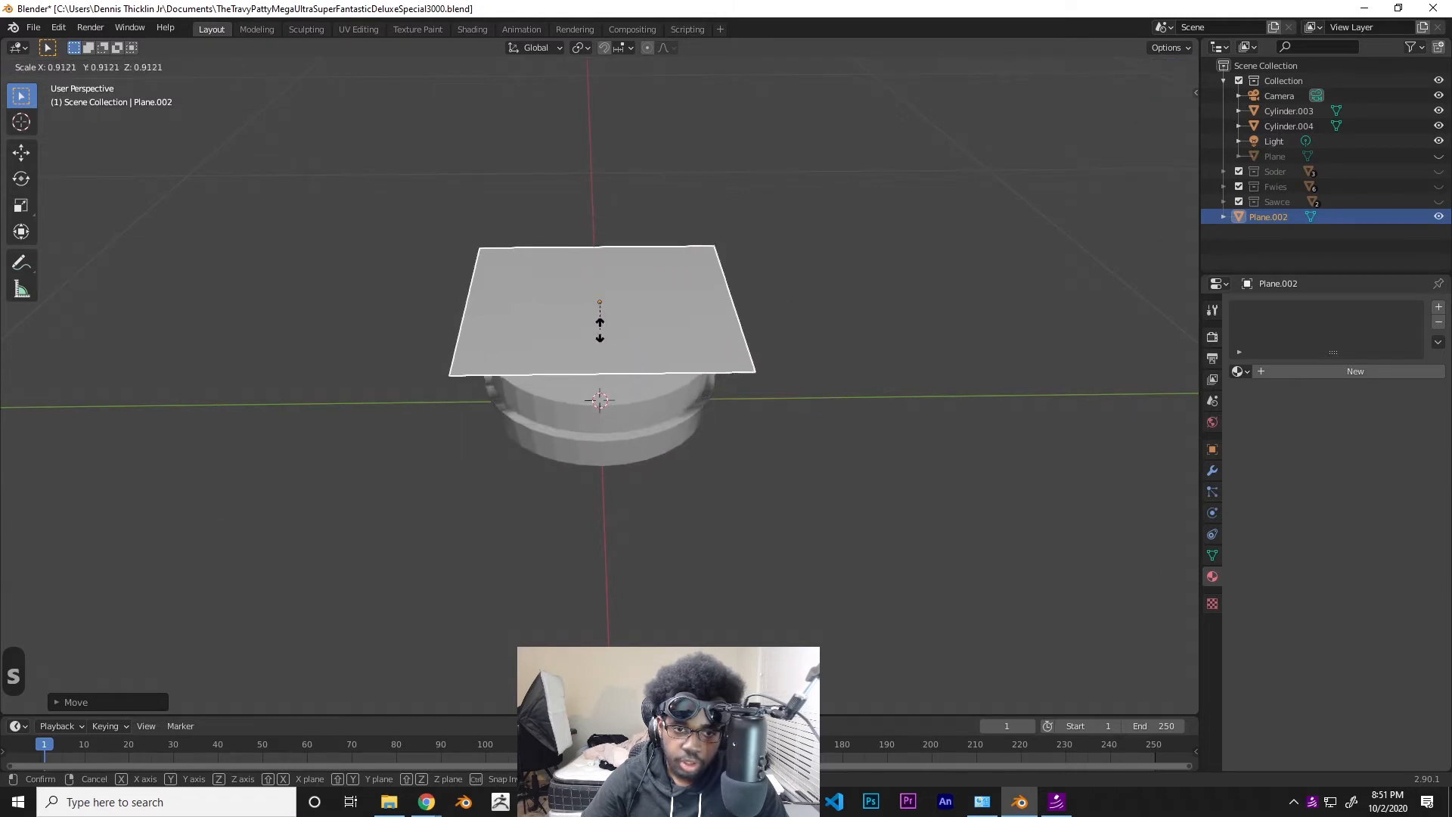
{"action": "left_click", "coordinate": [599, 329]}
- Add a Collision modifier to the lower cylinder
{"action": "middle_click_drag", "start_coordinate": [599, 329], "coordinate": [714, 501]}
{"action": "left_click", "coordinate": [637, 429]}
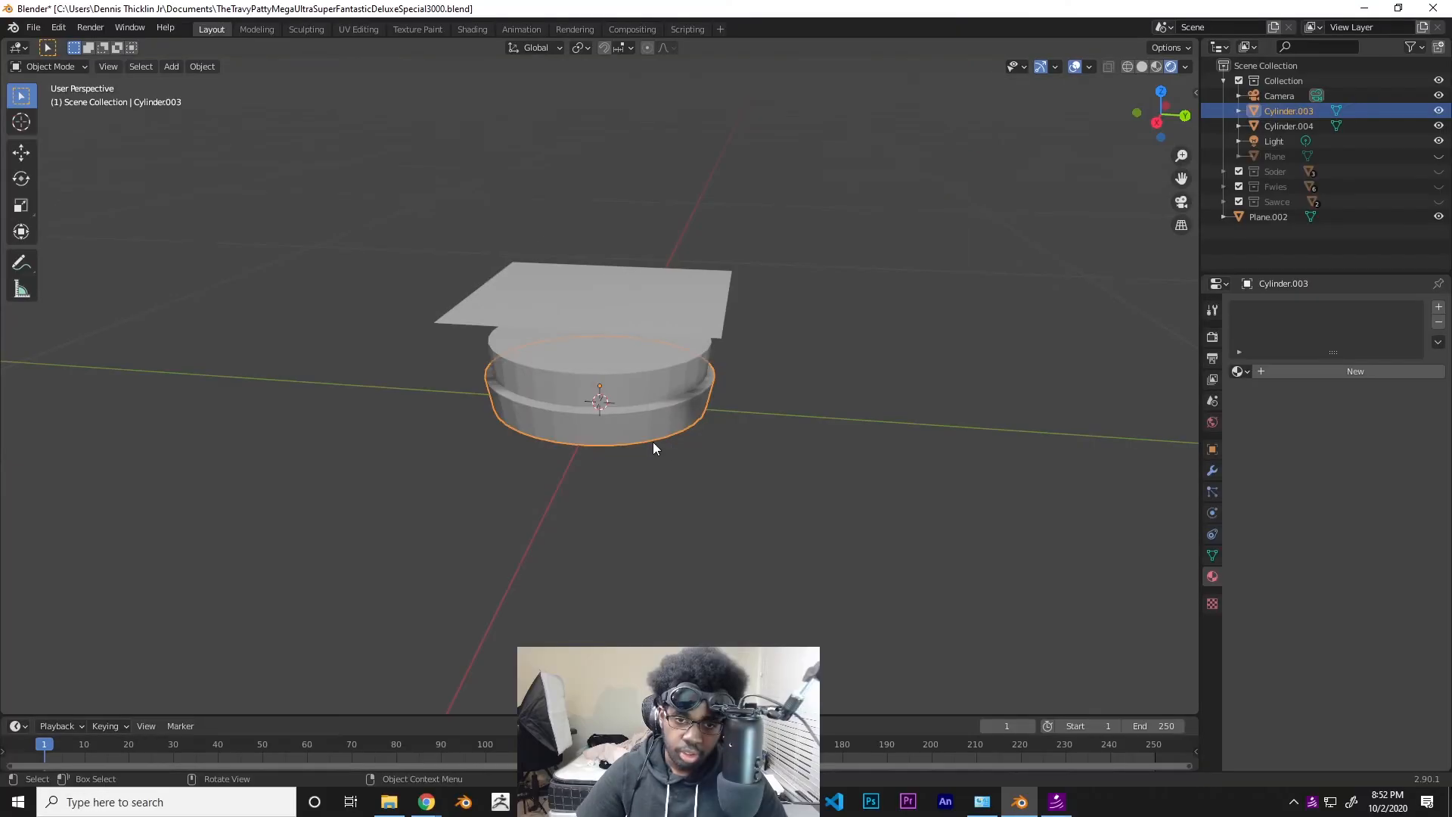
{"action": "left_click", "coordinate": [833, 588]}
{"action": "left_click", "coordinate": [834, 587]}
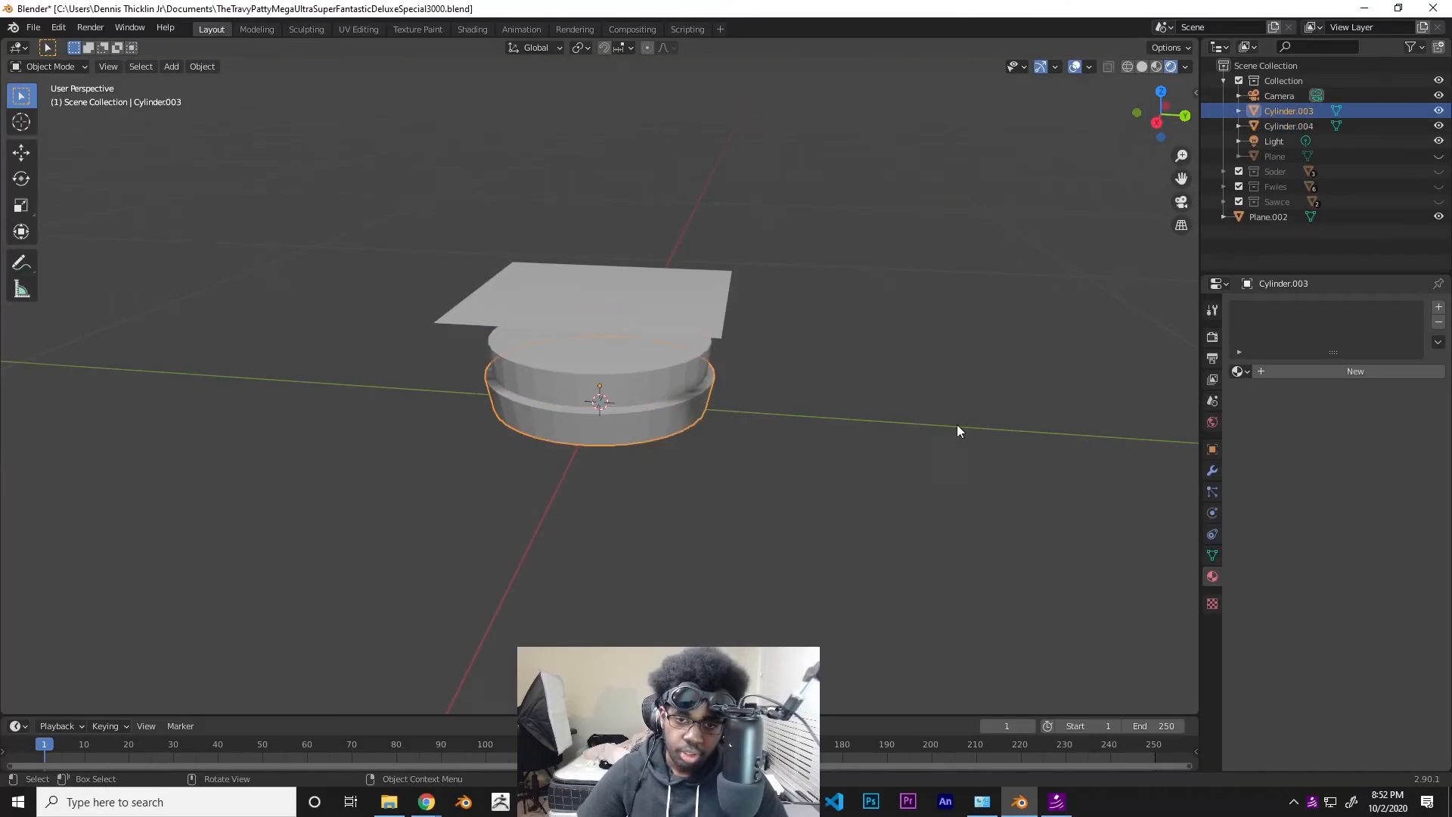
{"action": "left_click", "coordinate": [1213, 465]}
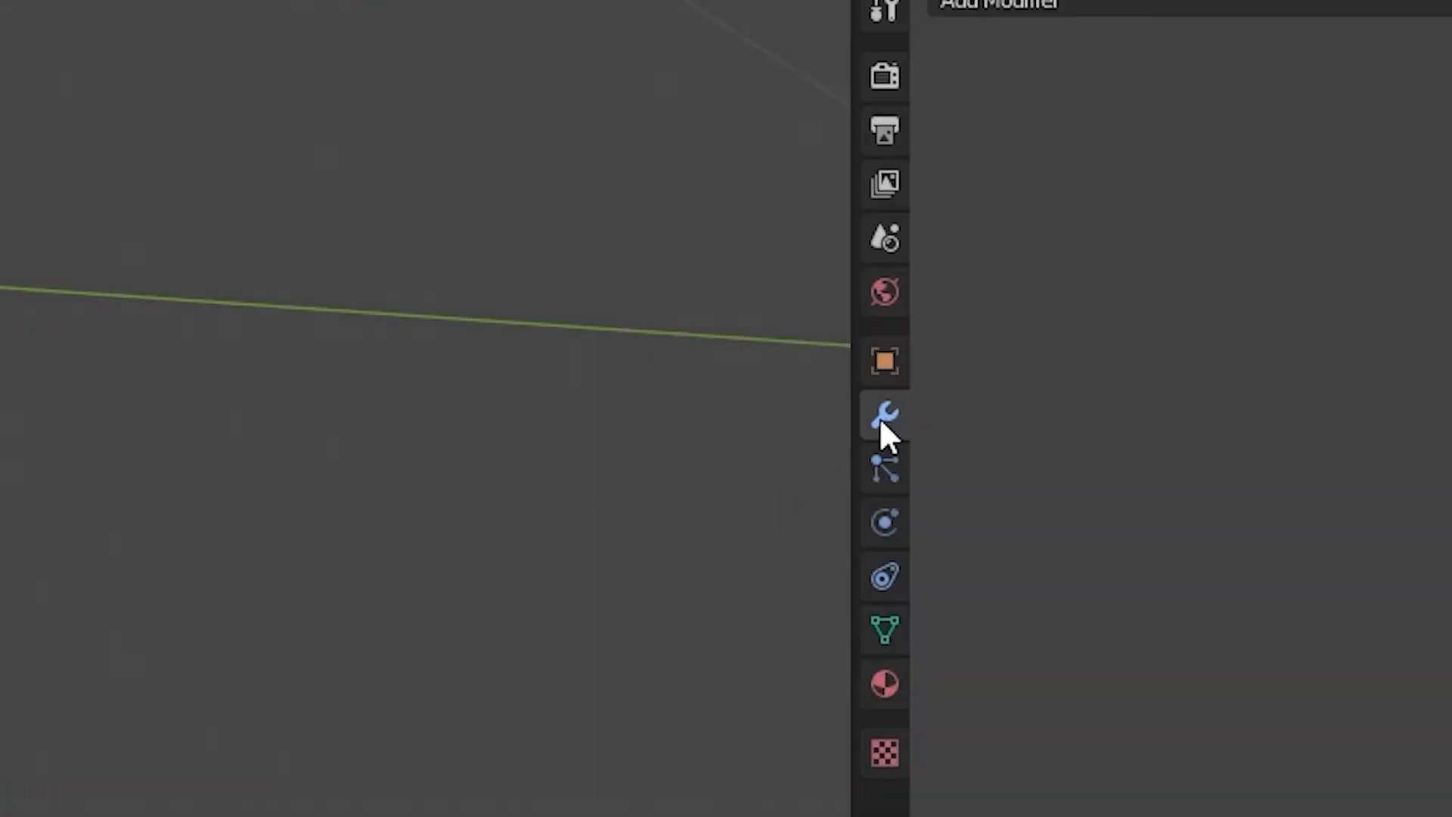
{"action": "left_click", "coordinate": [1119, 3]}
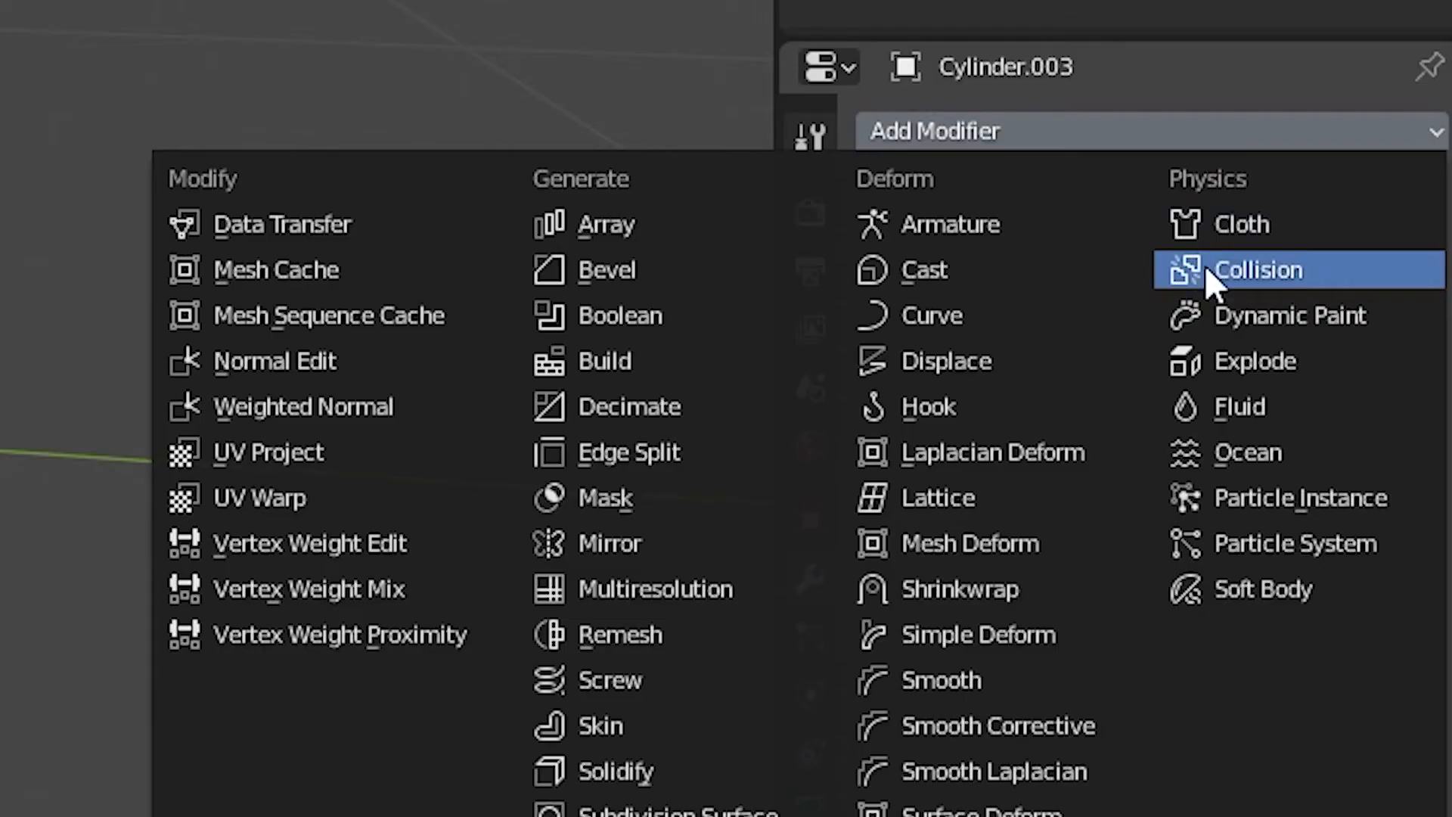
{"action": "left_click", "coordinate": [1373, 358]}
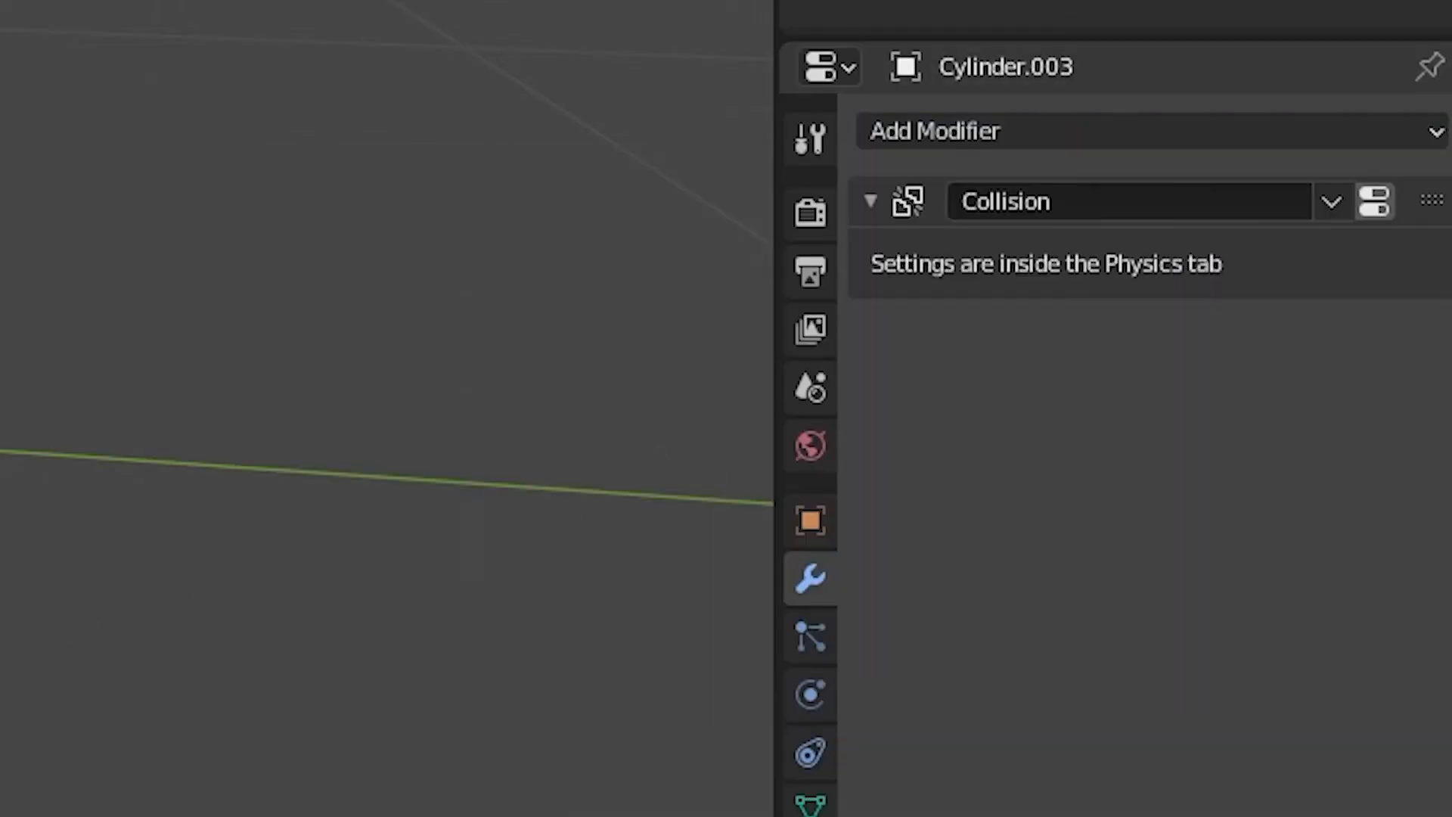
- Add a Collision modifier to the upper cylinder
{"action": "left_click", "coordinate": [662, 380]}
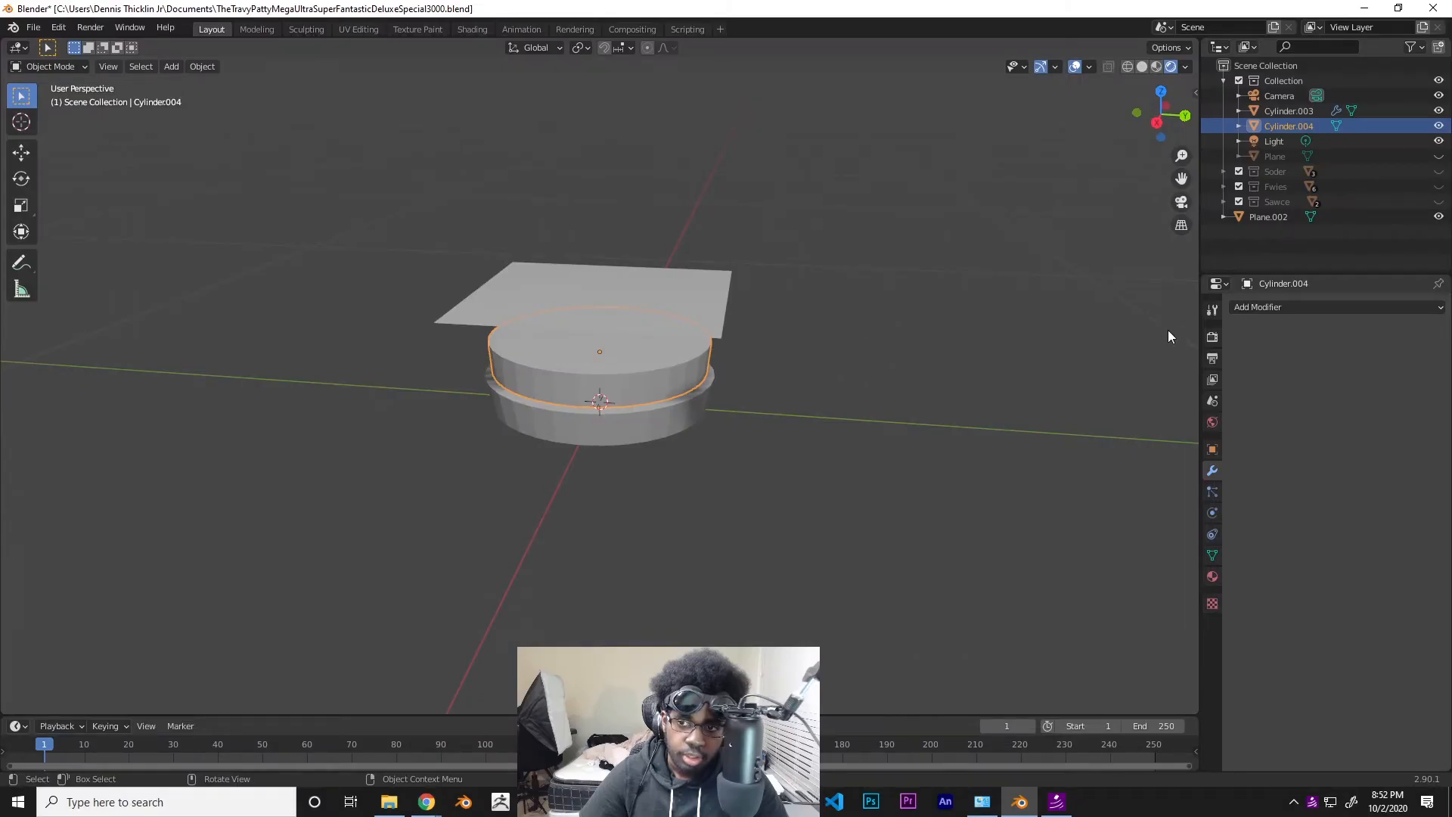
{"action": "left_click", "coordinate": [1289, 310]}
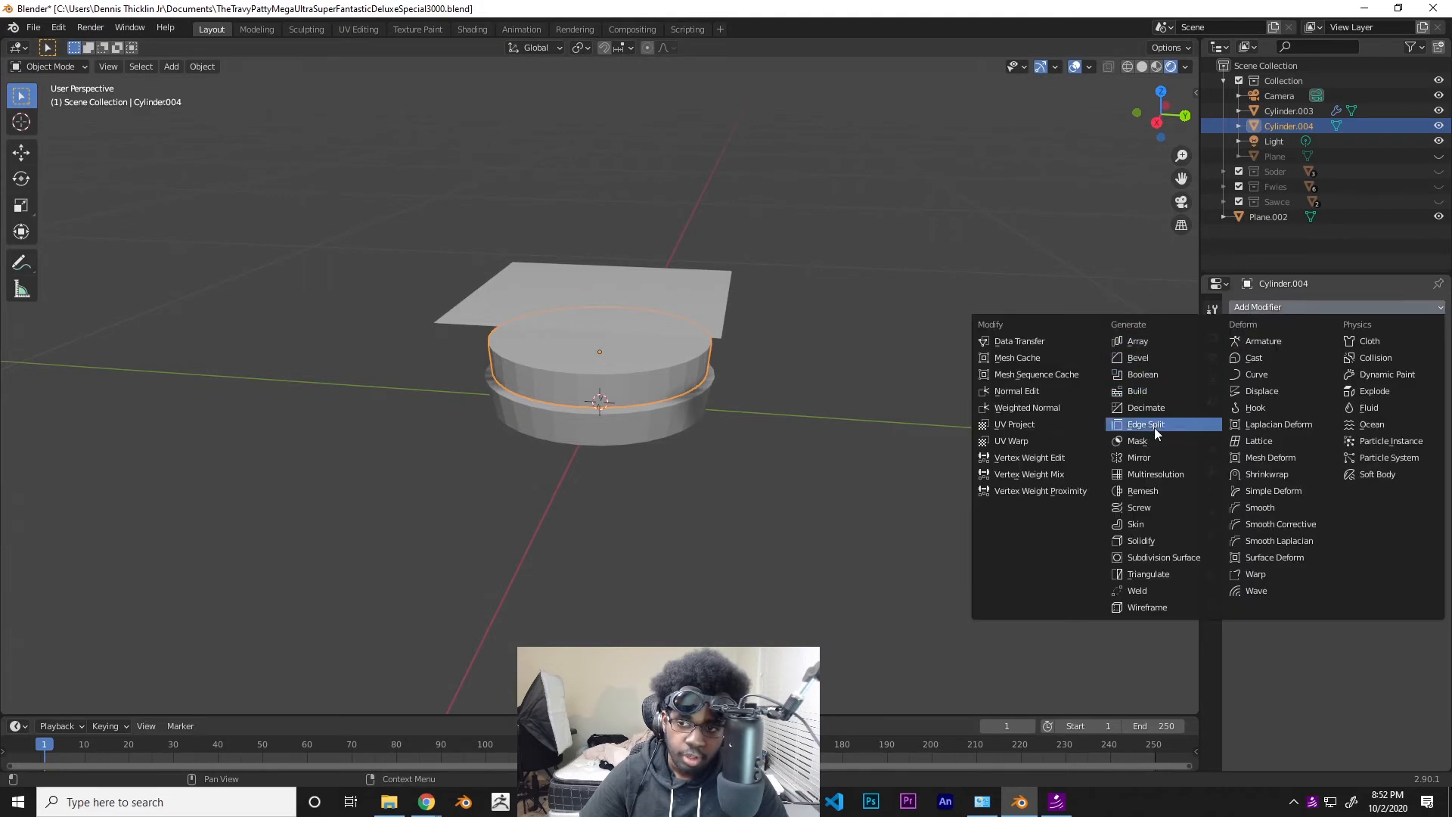
{"action": "left_click", "coordinate": [1351, 361]}
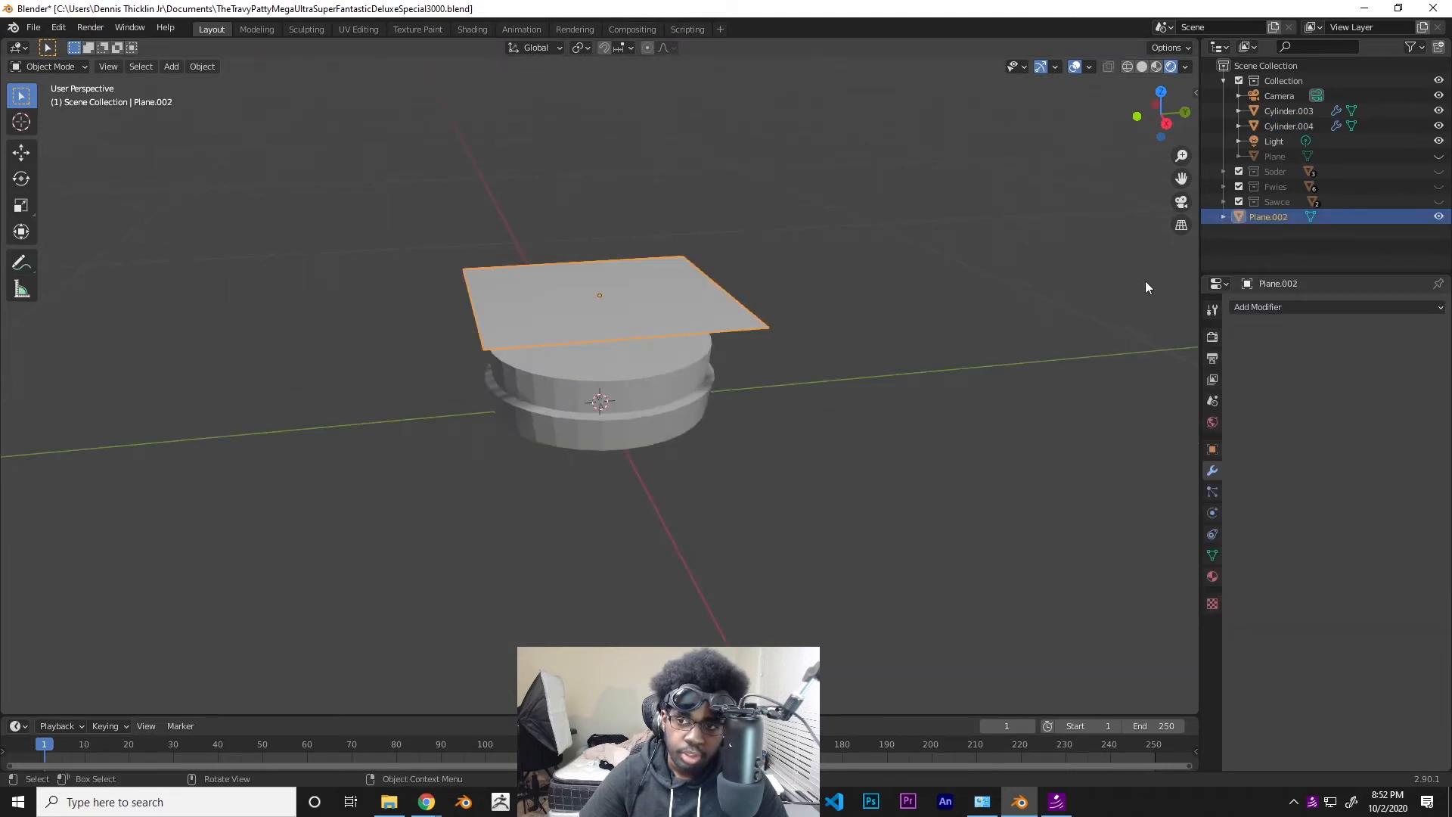
- Add a Cloth modifier to the plane above the cylinders, play the simulation and return to the start of the timeline
{"action": "left_click", "coordinate": [1284, 308]}
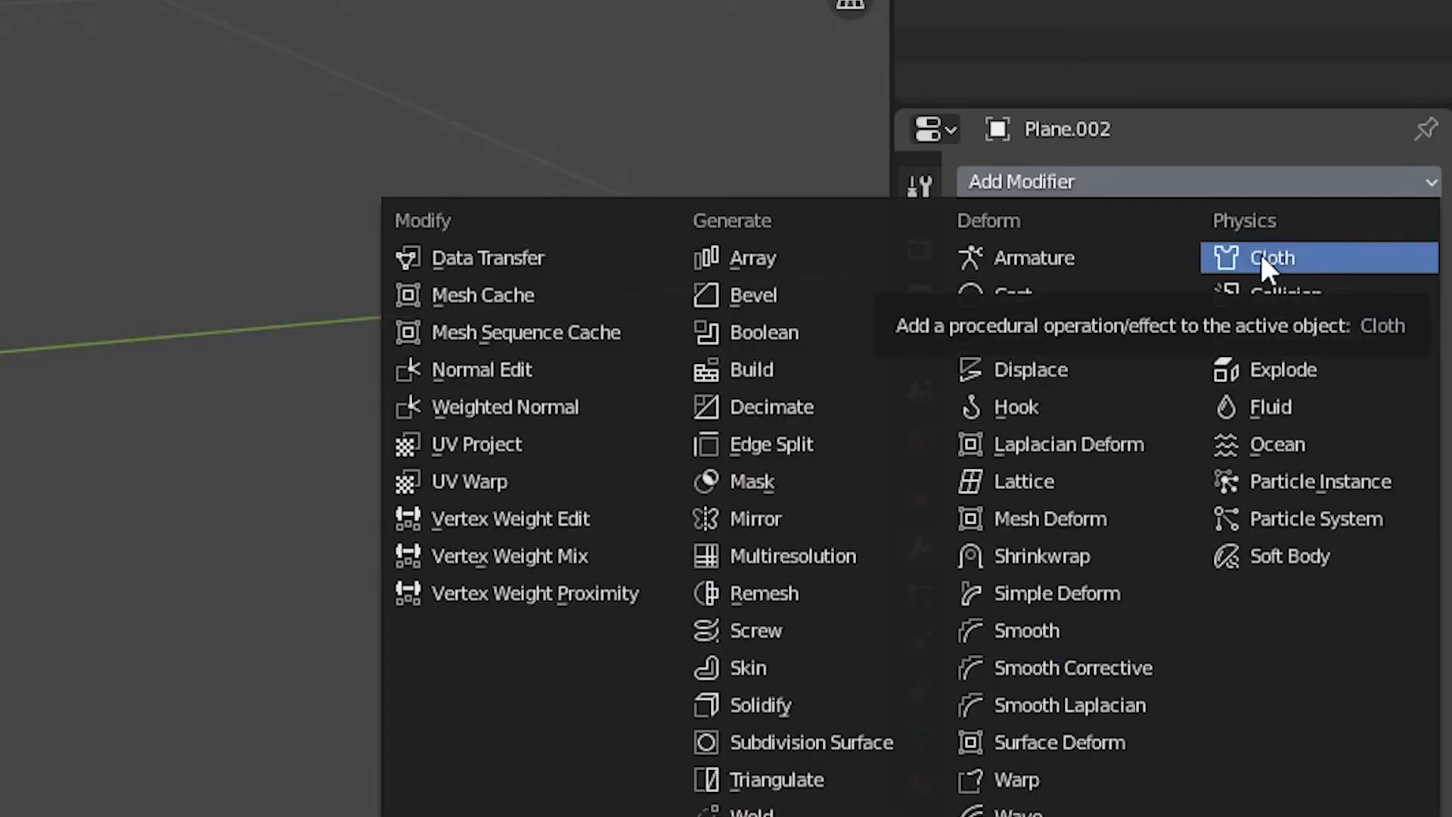
{"action": "left_click", "coordinate": [1260, 256]}
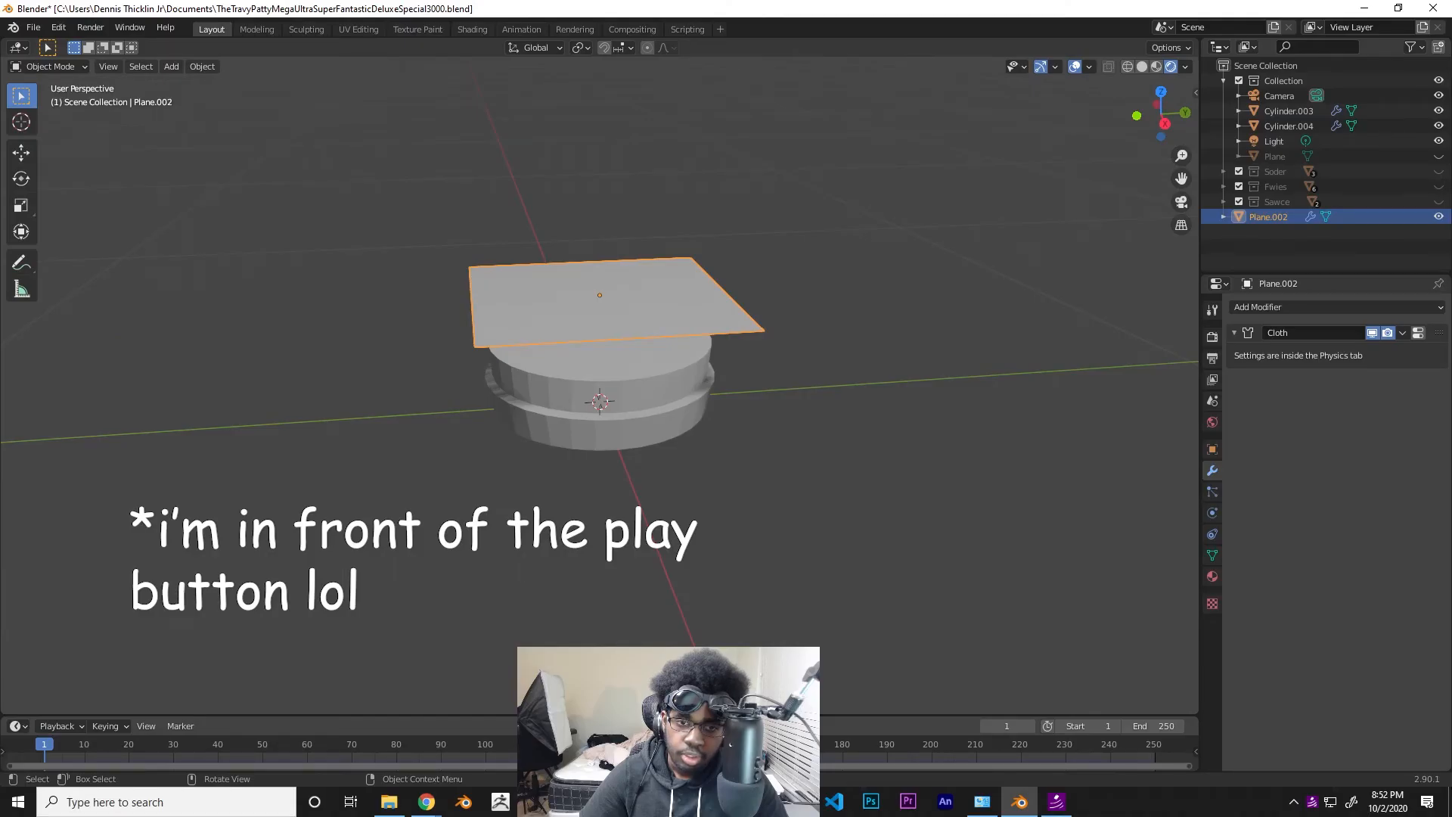
{"action": "key", "text": "space"}
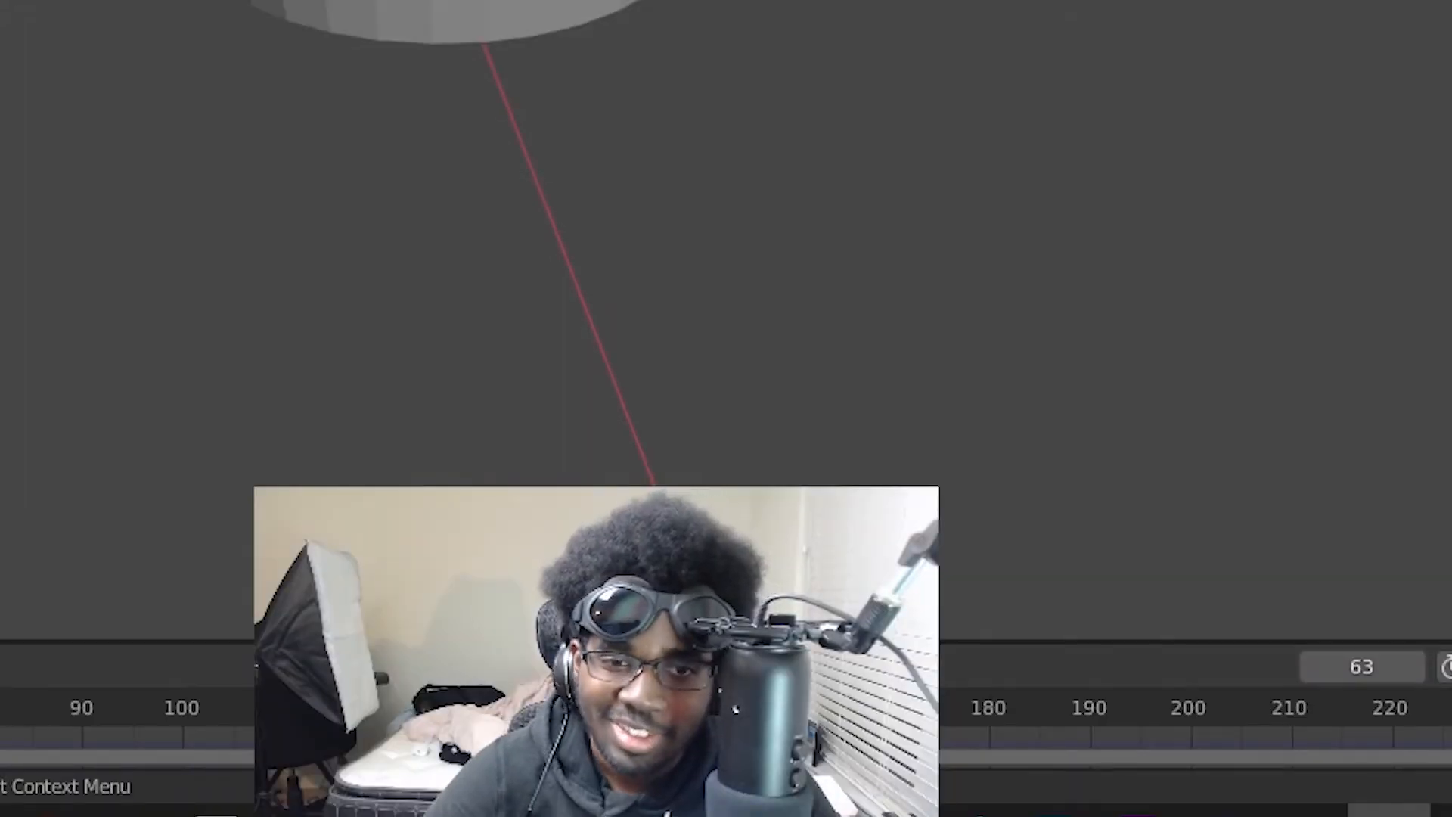
{"action": "key", "text": "Escape"}
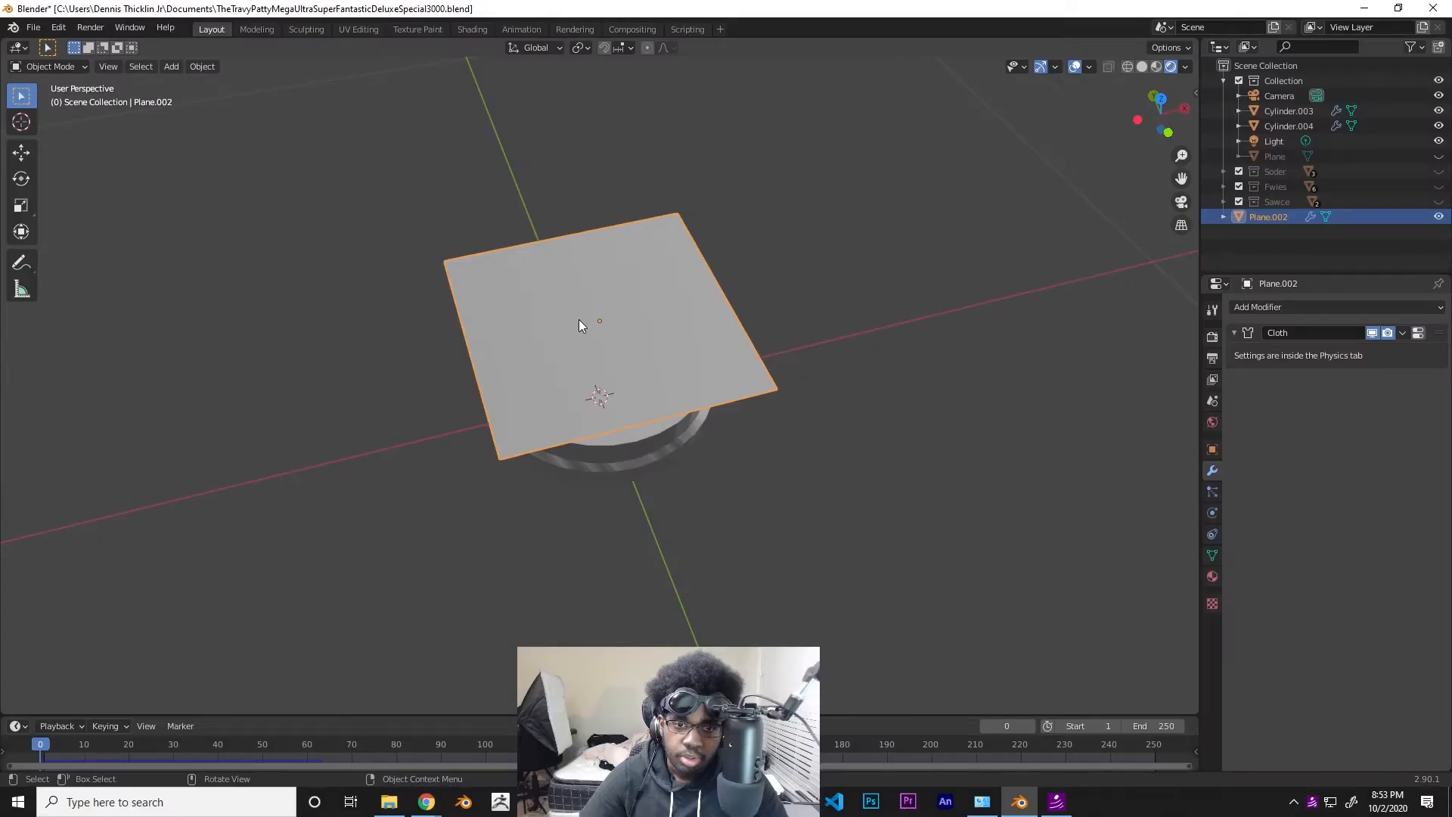
- Subdivide the plane above the cylinders into an 8 by 8 grid of faces and return to Object Mode
{"action": "key", "text": "Tab"}
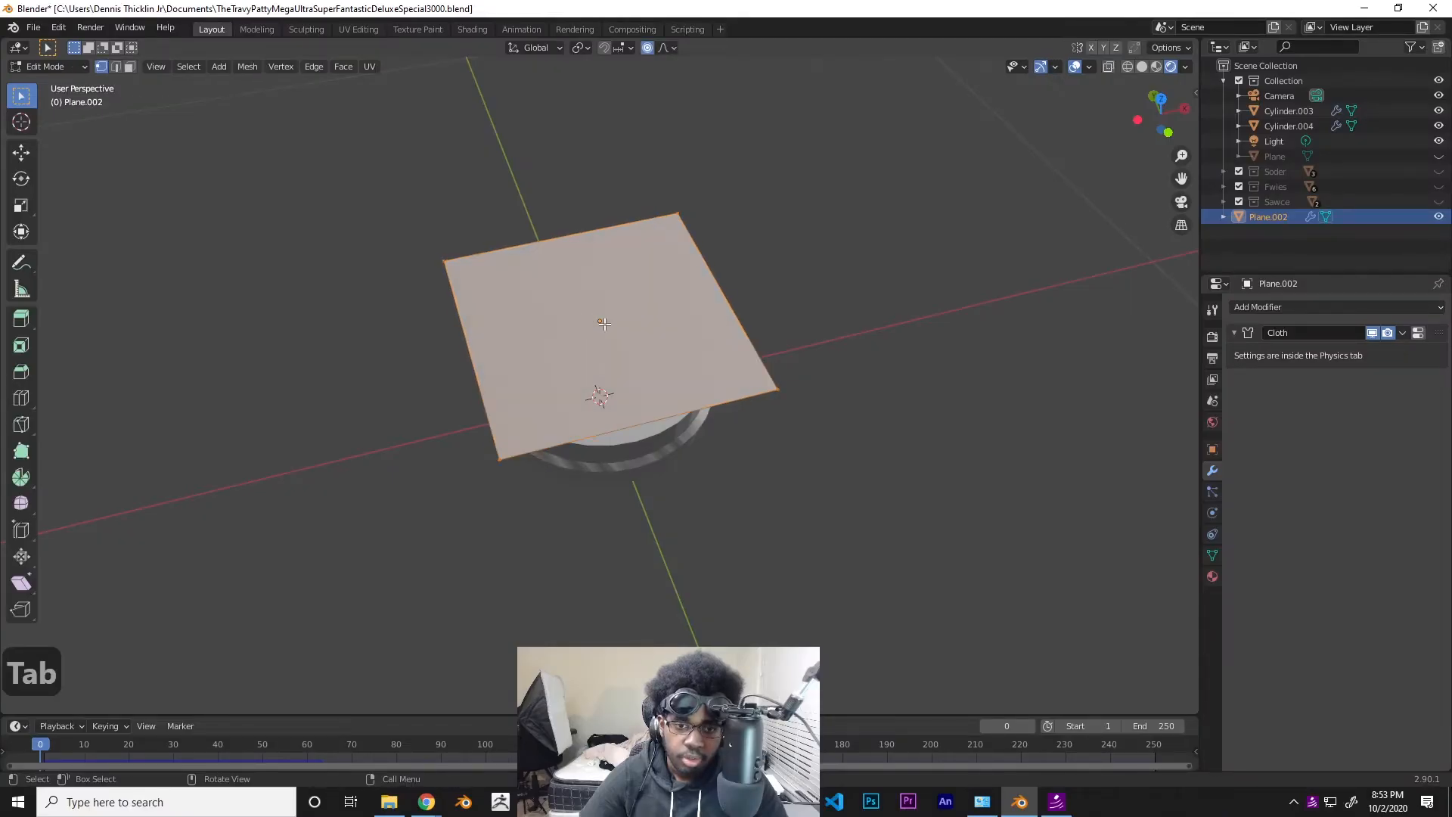
{"action": "right_click", "coordinate": [631, 355]}
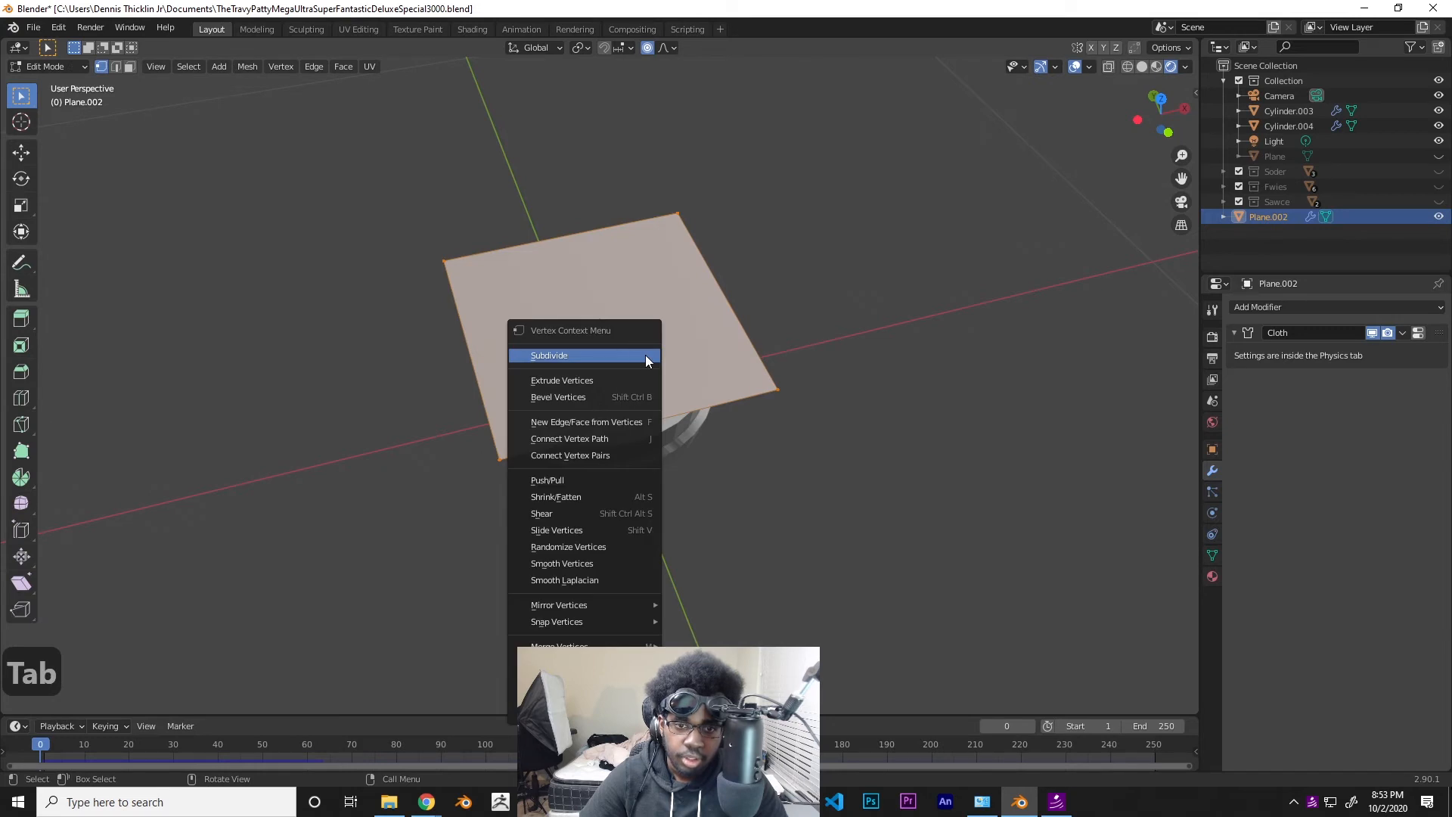
{"action": "left_click", "coordinate": [649, 355]}
{"action": "right_click", "coordinate": [649, 351]}
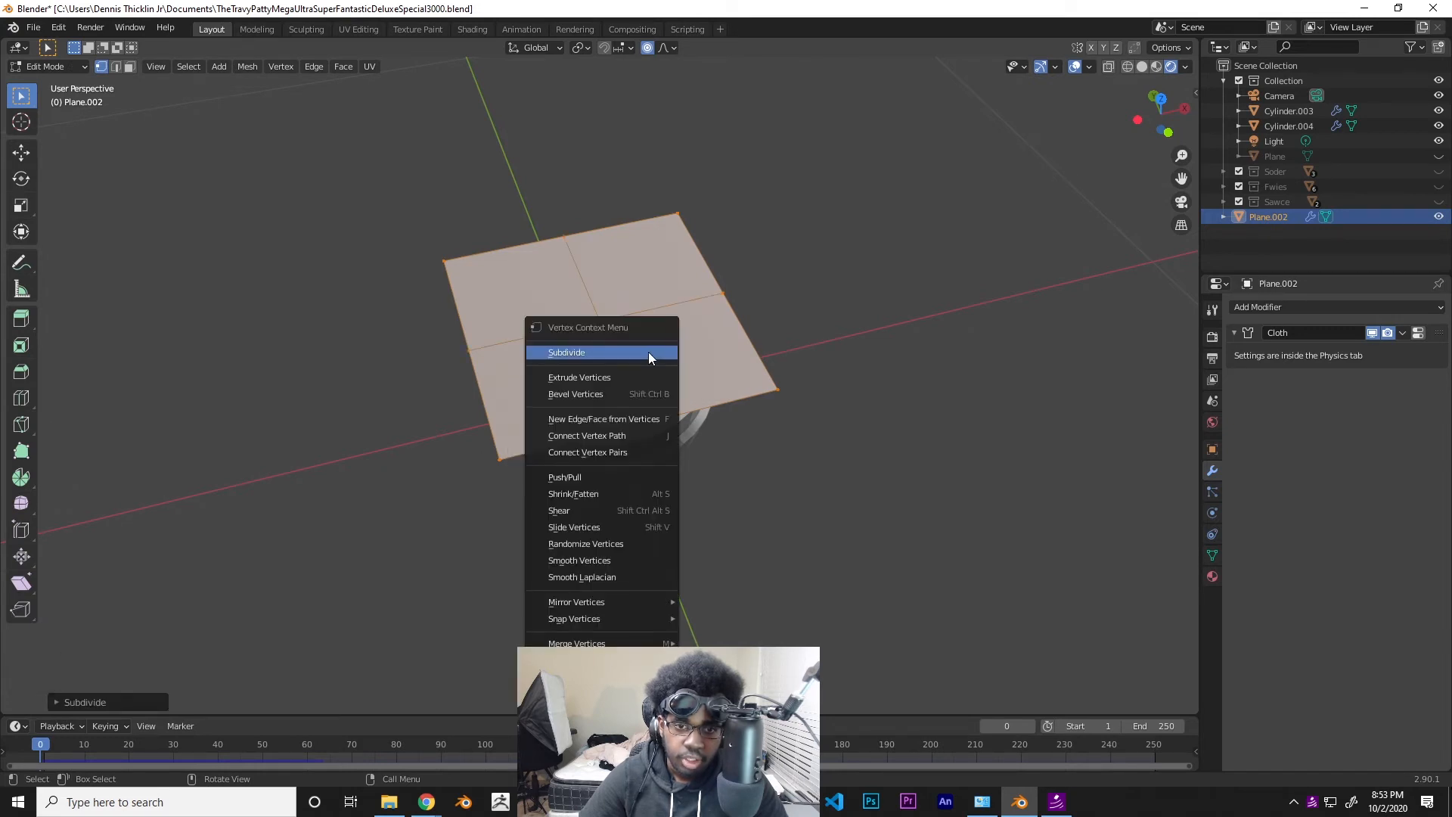
{"action": "left_click", "coordinate": [649, 351]}
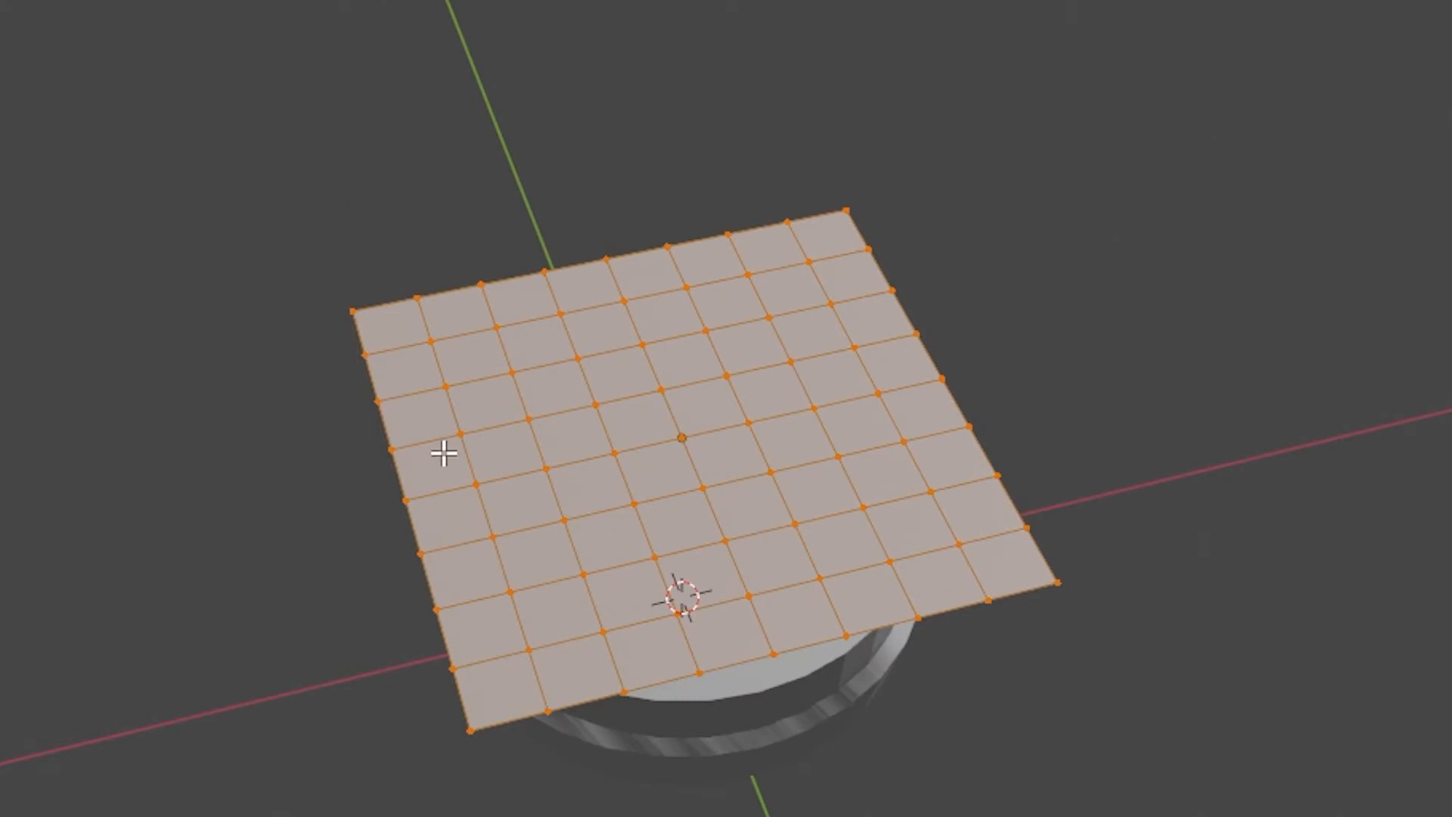
{"action": "key", "text": "alt+a"}
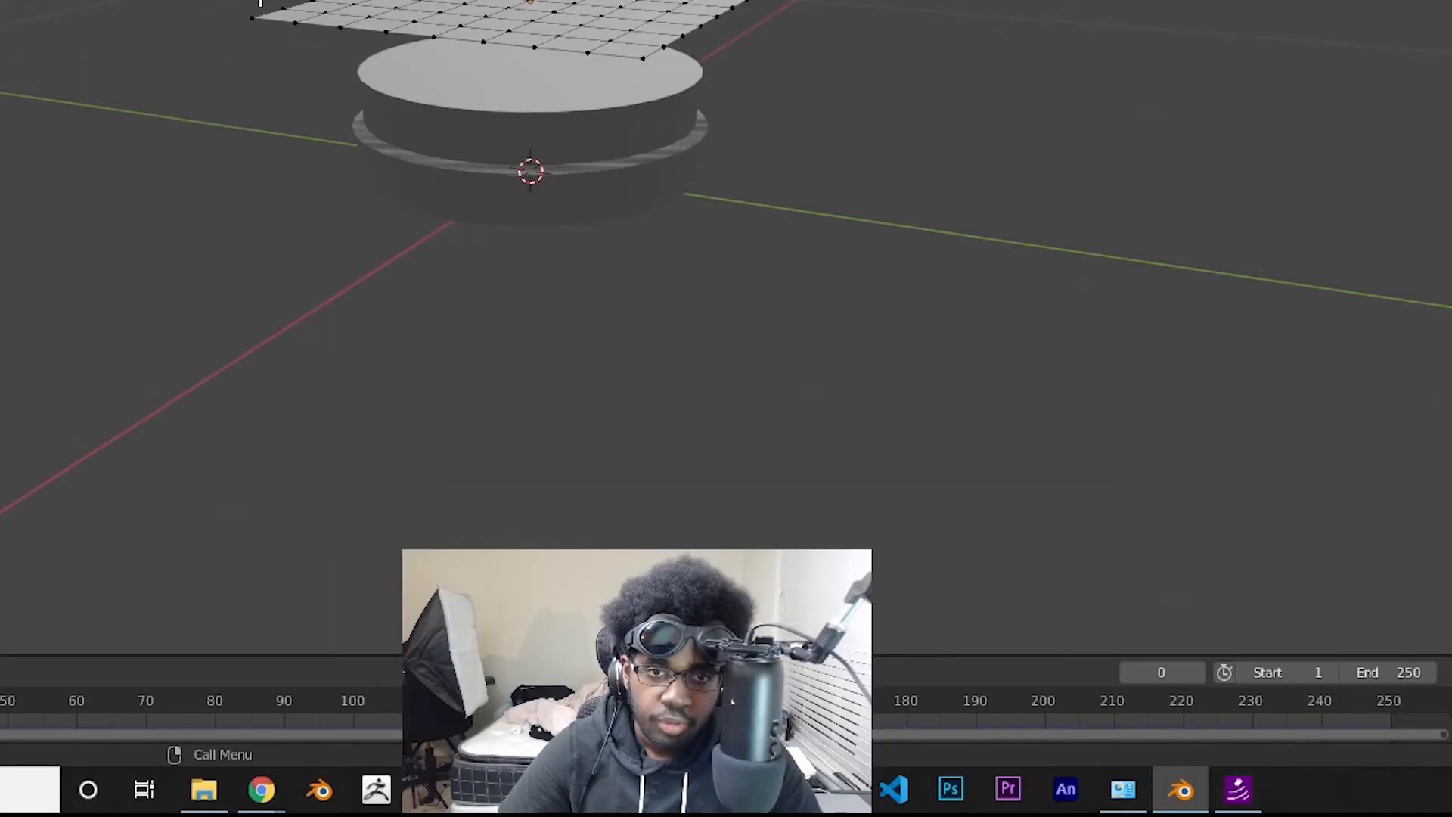
{"action": "middle_click_drag", "start_coordinate": [329, 48], "coordinate": [556, 188]}
{"action": "key", "text": "Tab"}
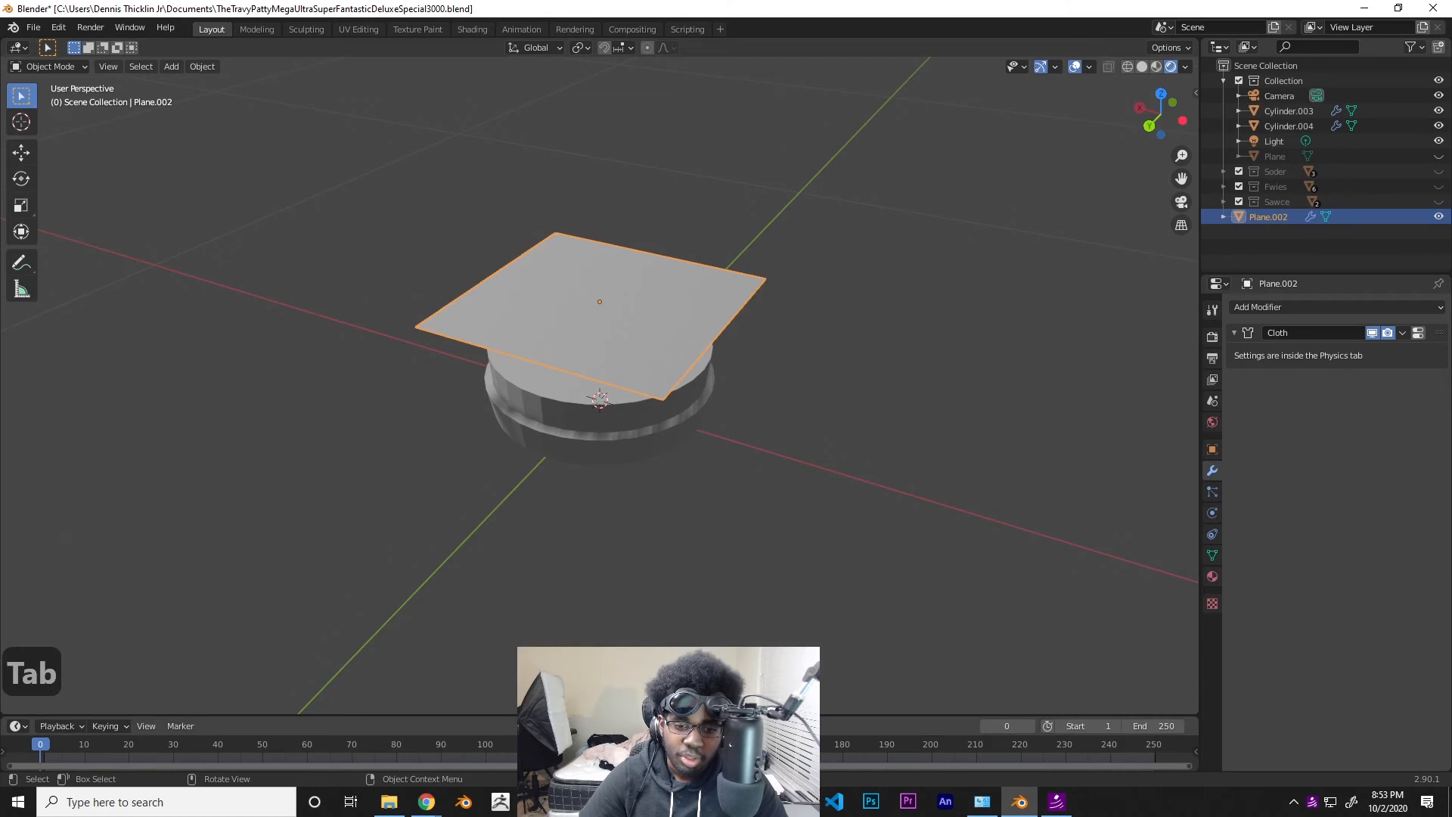
- Play the cloth simulation, stop it at frame 10 and inspect the plane's drape over the upper cylinder from several sides
{"action": "left_click", "coordinate": [608, 726]}
{"action": "left_click", "coordinate": [608, 726]}
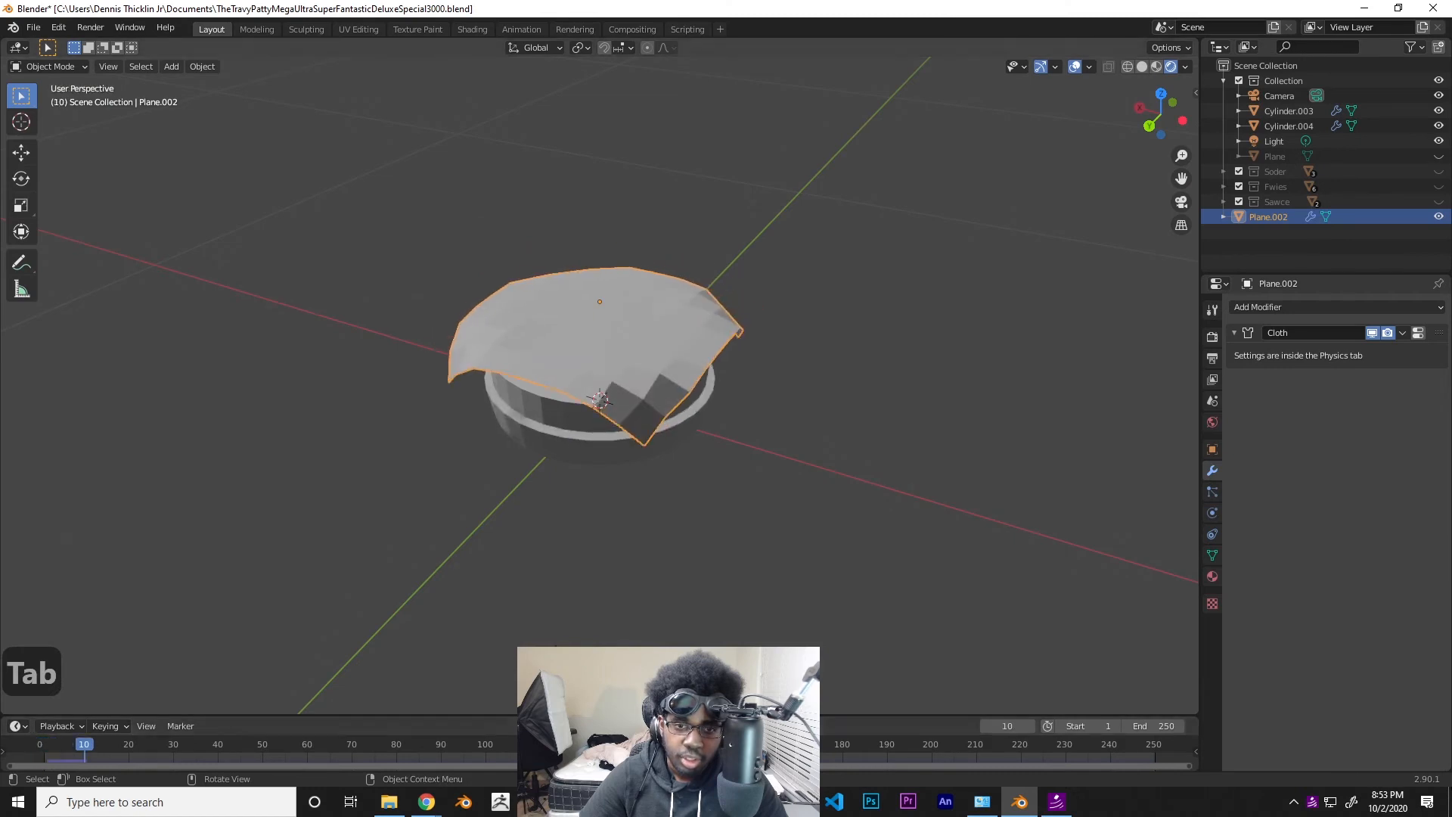
{"action": "middle_click_drag", "start_coordinate": [608, 454], "coordinate": [659, 544]}
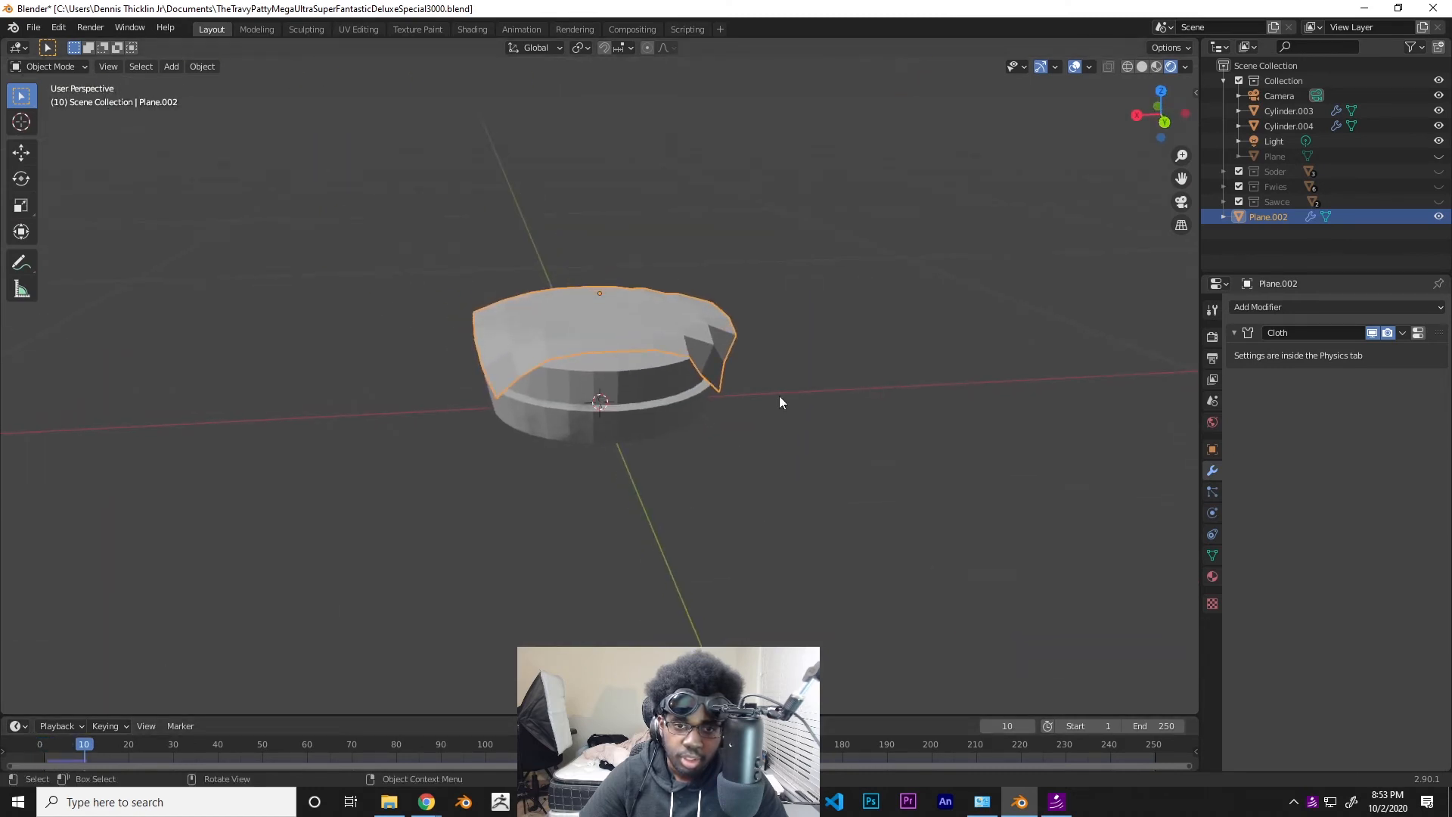
{"action": "middle_click_drag", "start_coordinate": [781, 401], "coordinate": [873, 413]}
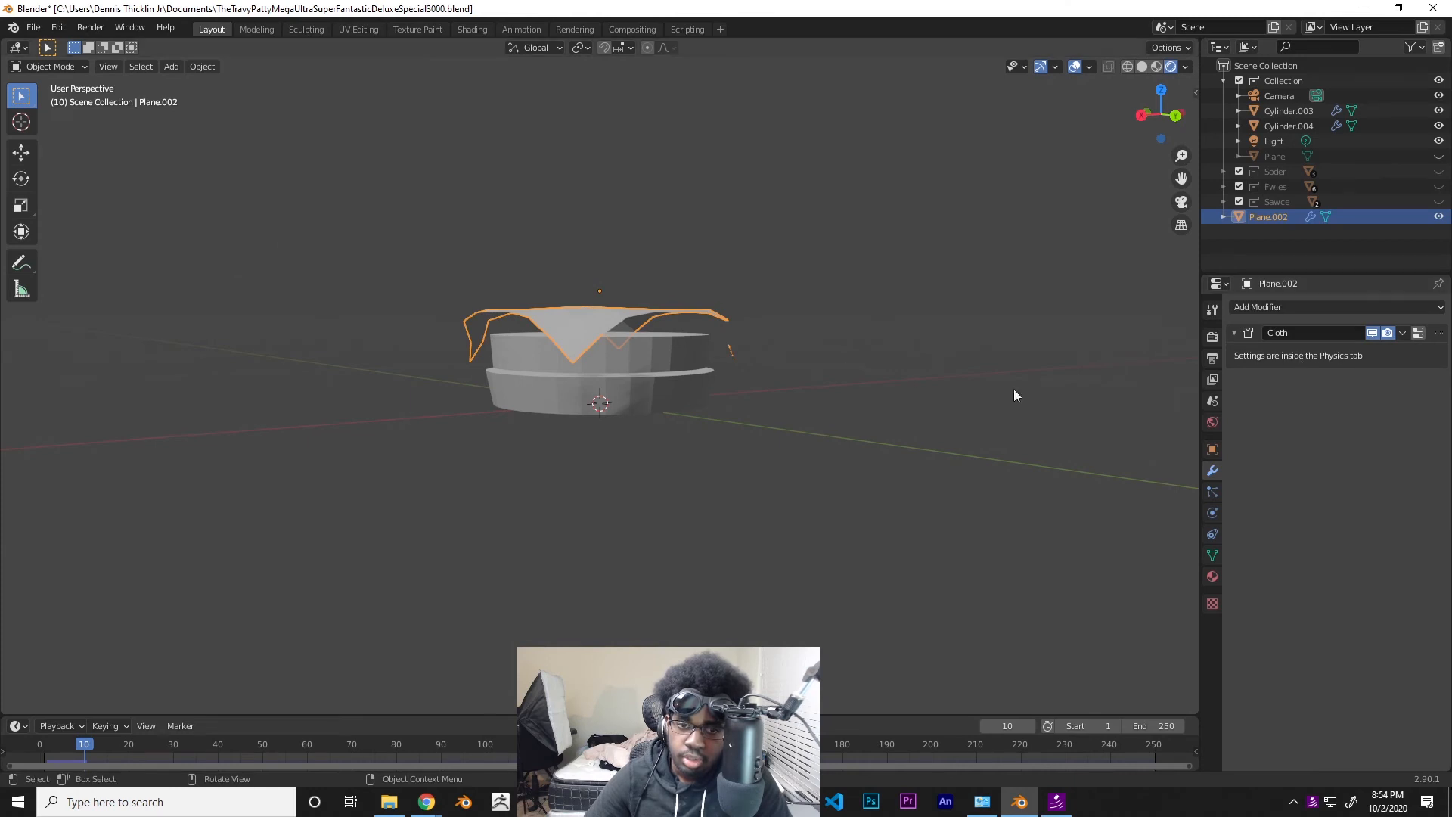
{"action": "middle_click_drag", "start_coordinate": [628, 318], "coordinate": [574, 378]}
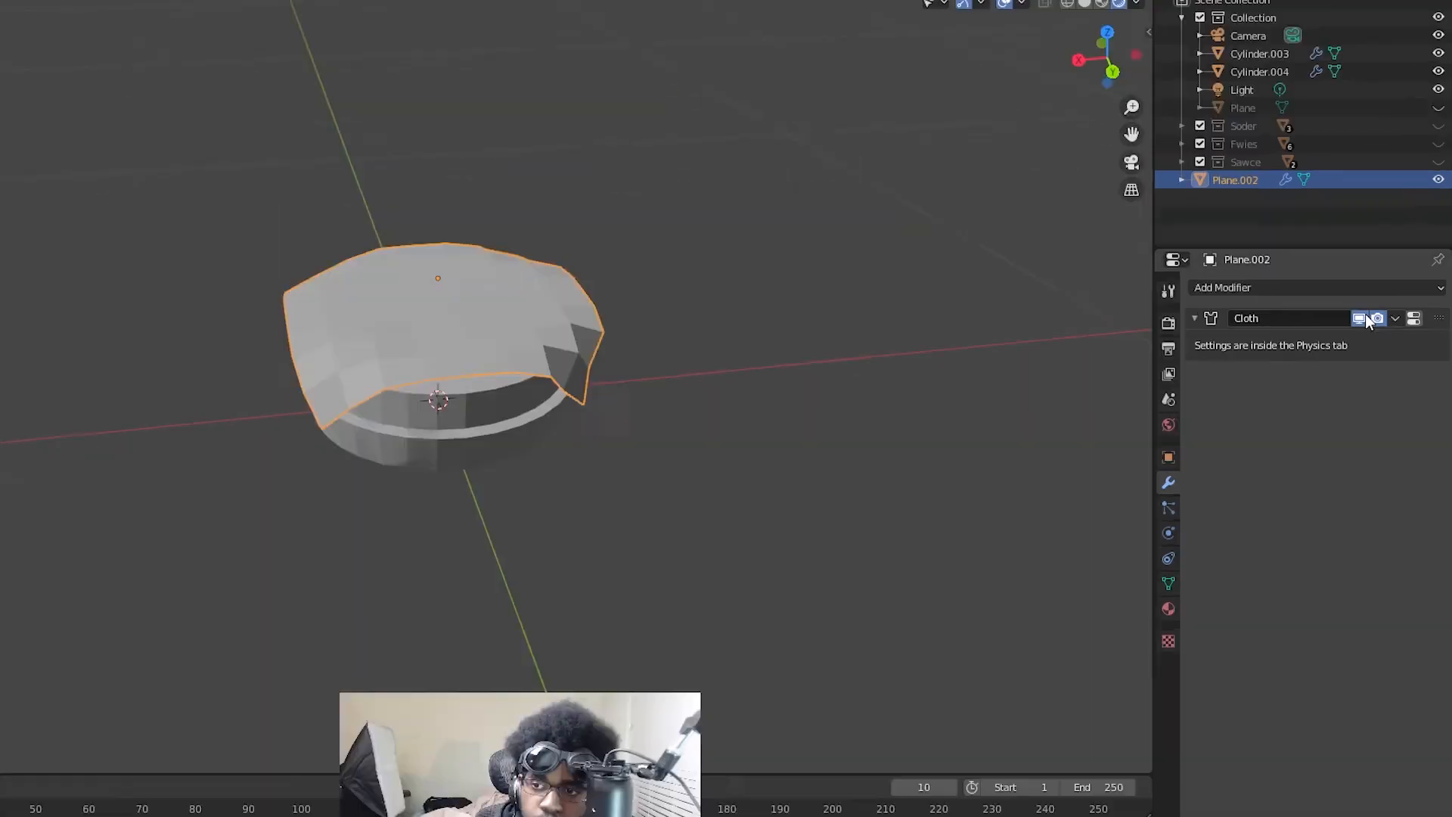
- Apply the Cloth modifier on the draped plane to make its frame 10 shape permanent
{"action": "left_click", "coordinate": [23, 408]}
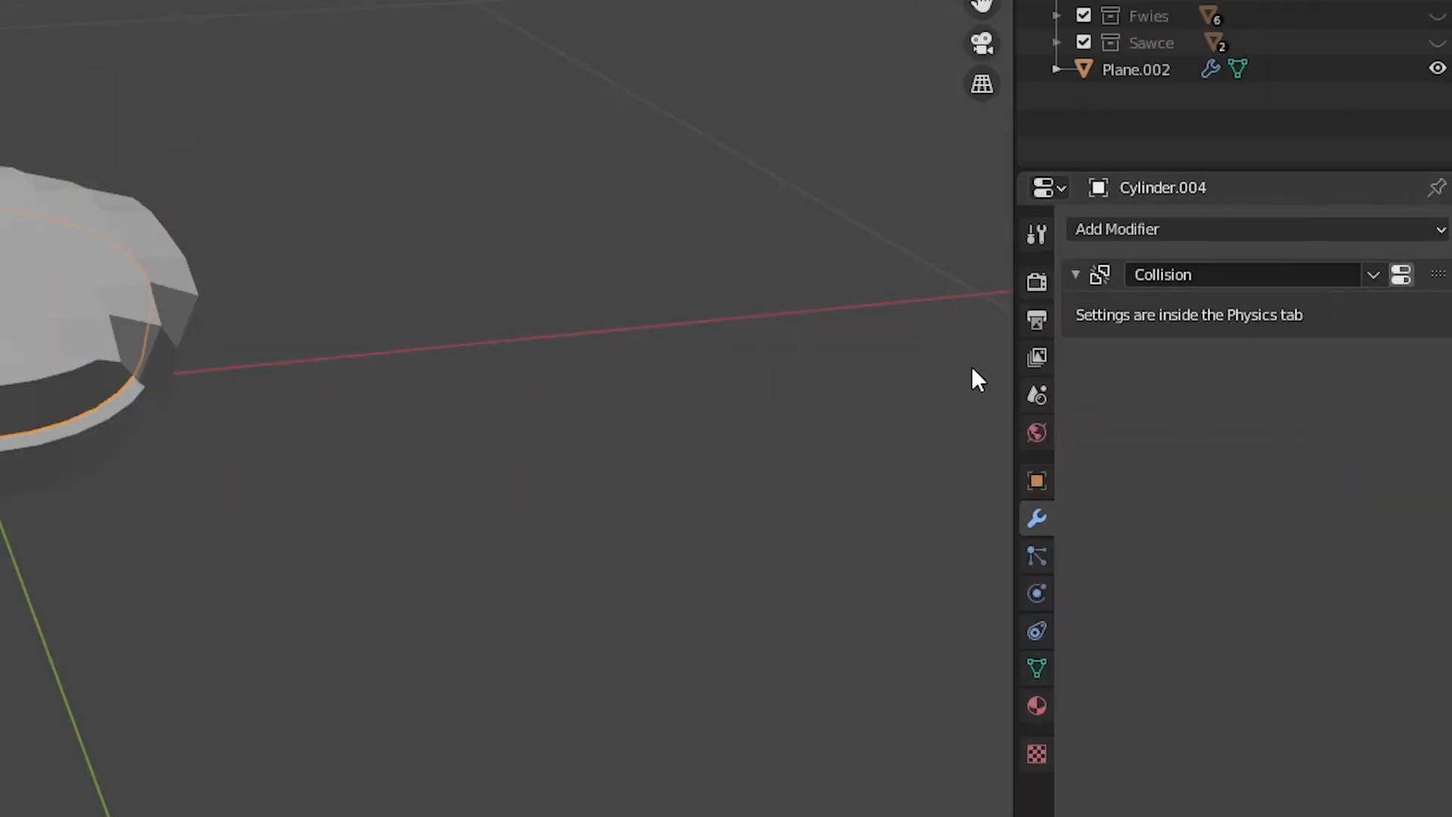
{"action": "left_click", "coordinate": [10, 231]}
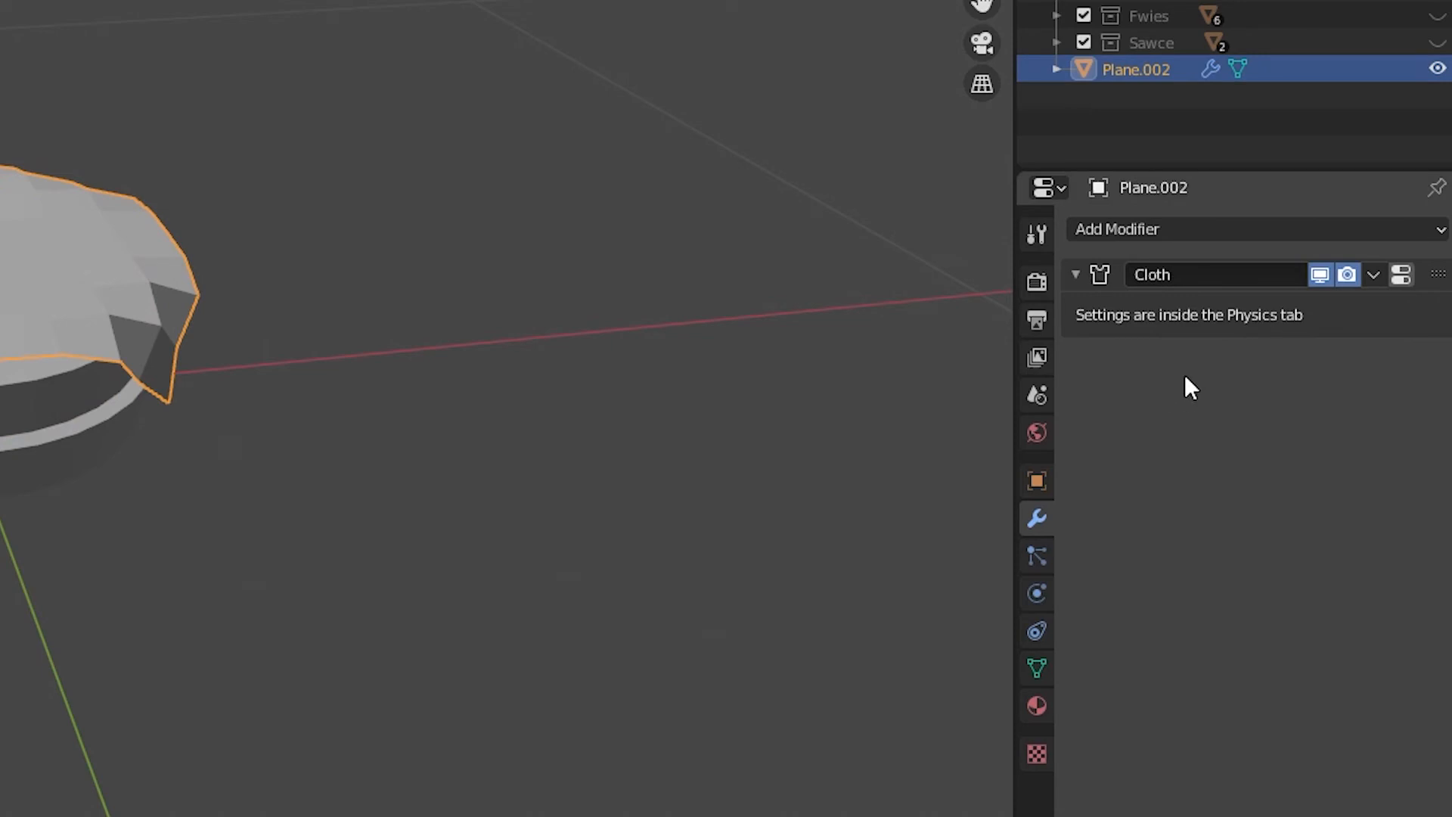
{"action": "left_click", "coordinate": [1372, 274]}
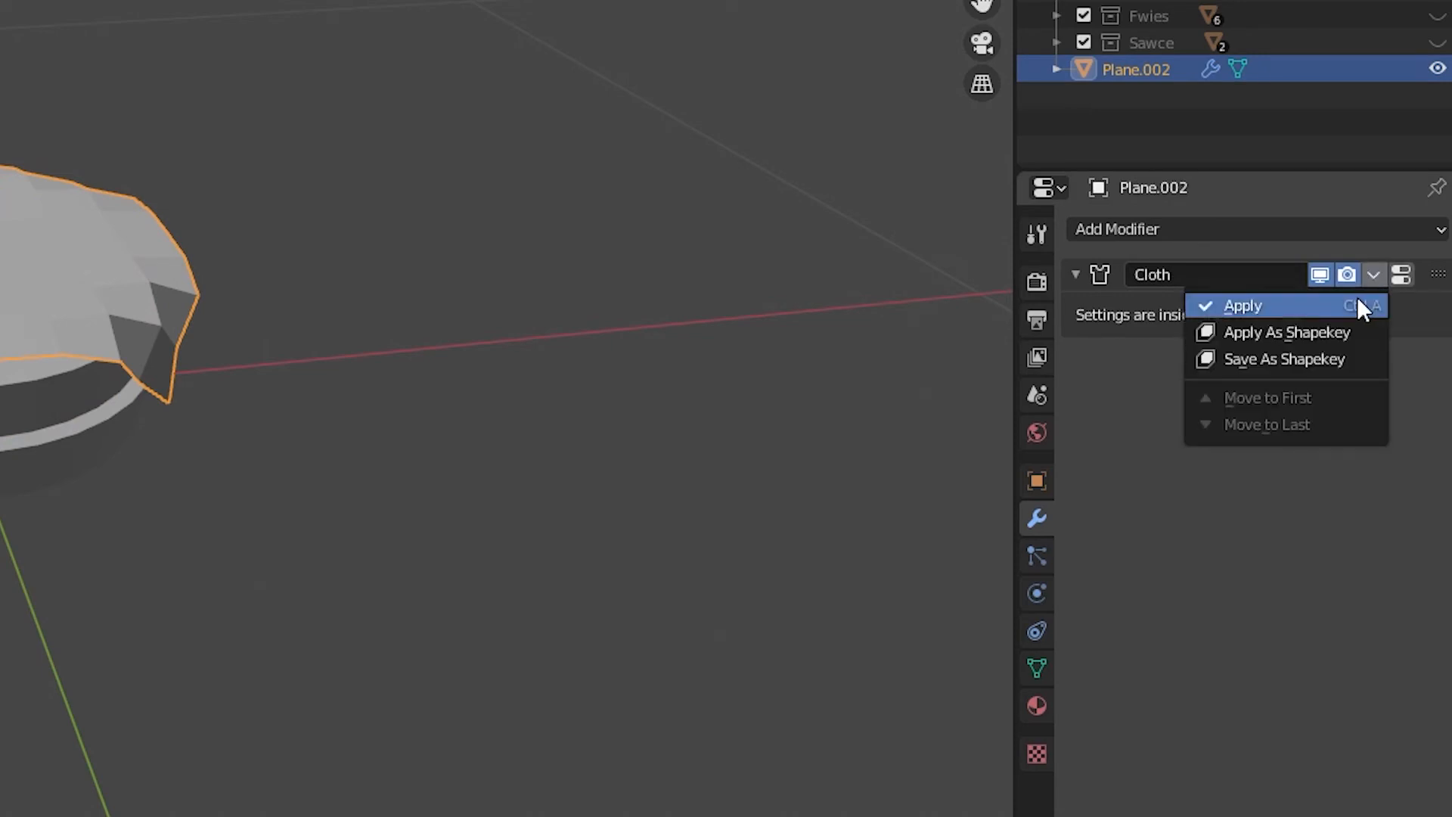
{"action": "left_click", "coordinate": [1358, 299]}
{"action": "key", "text": "g"}
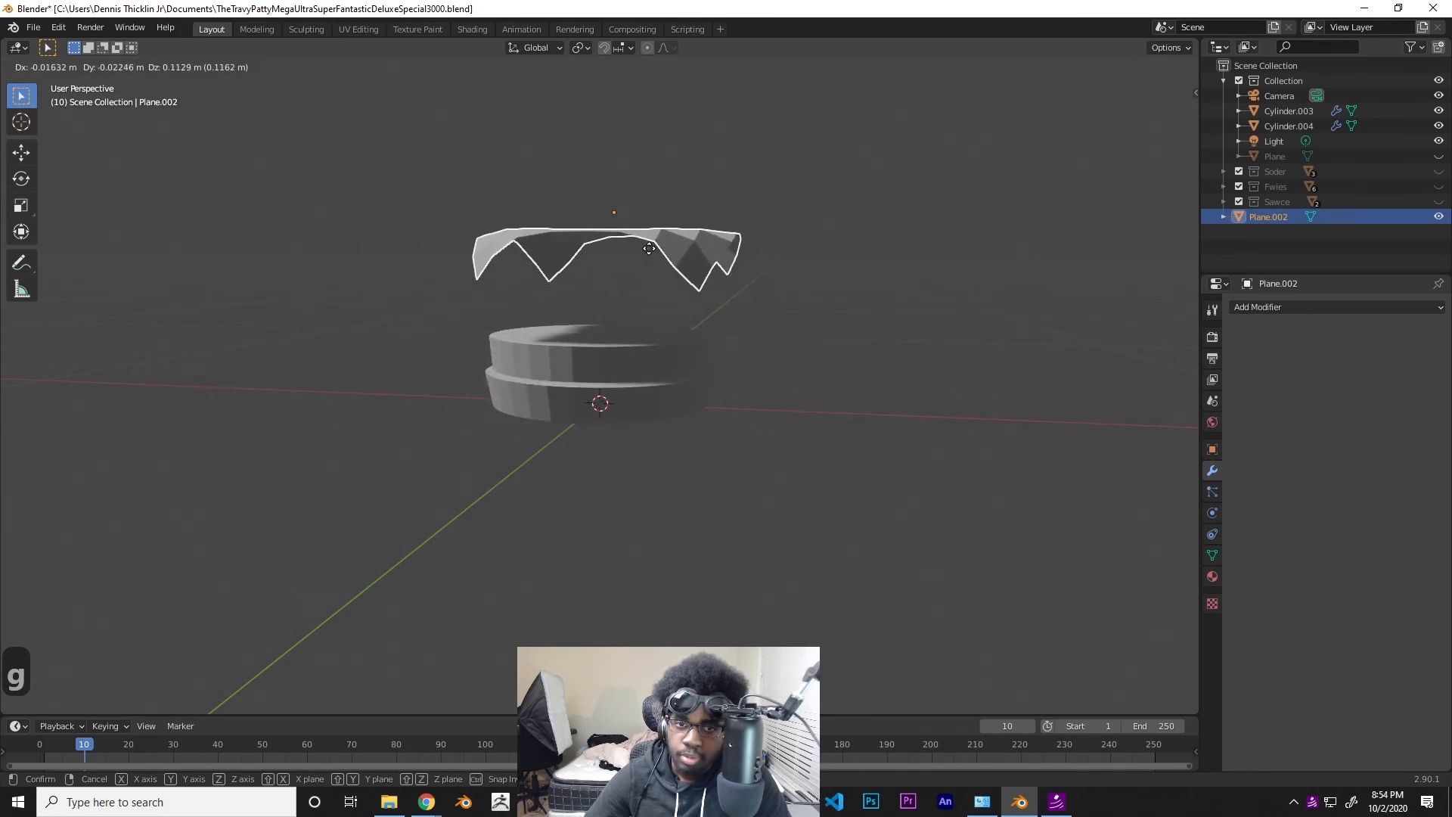
{"action": "key", "text": "Escape"}
- Lower the draped plane along Z by about 0.02 m onto the upper cylinder and deselect it
{"action": "middle_click_drag", "start_coordinate": [649, 248], "coordinate": [644, 313]}
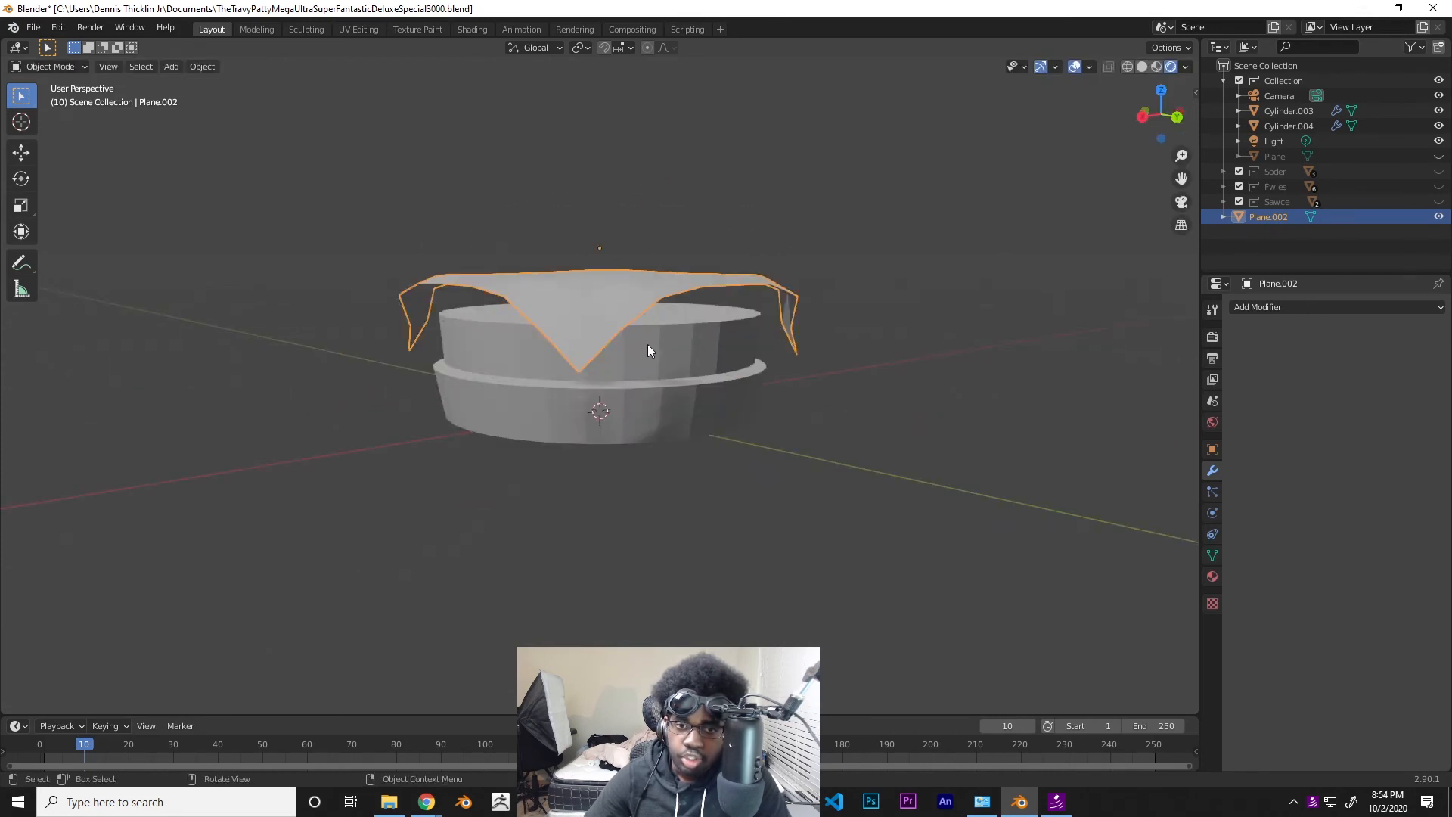
{"action": "left_click", "coordinate": [668, 345]}
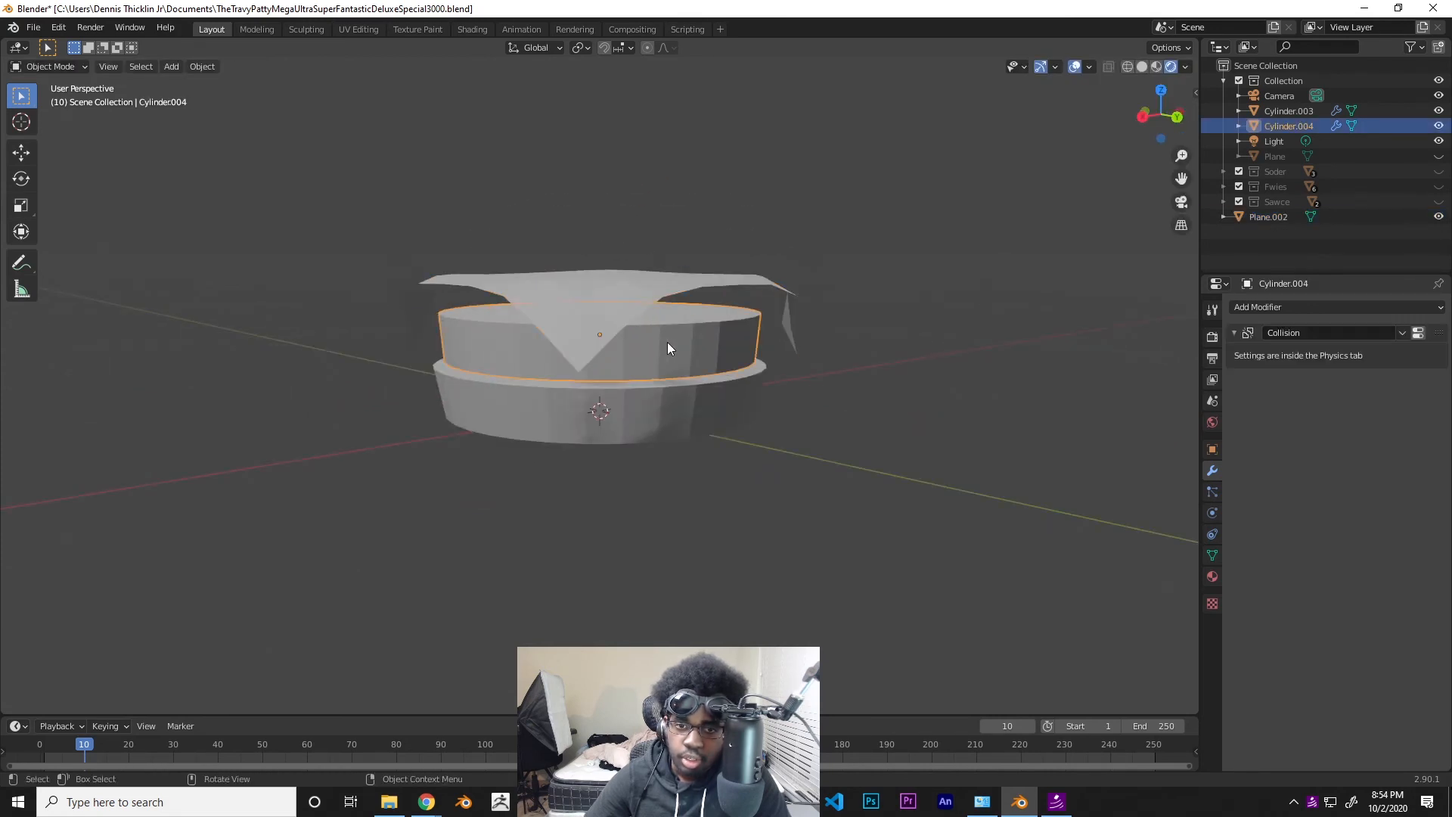
{"action": "left_click", "coordinate": [606, 292]}
{"action": "key", "text": "g"}
{"action": "key", "text": "z"}
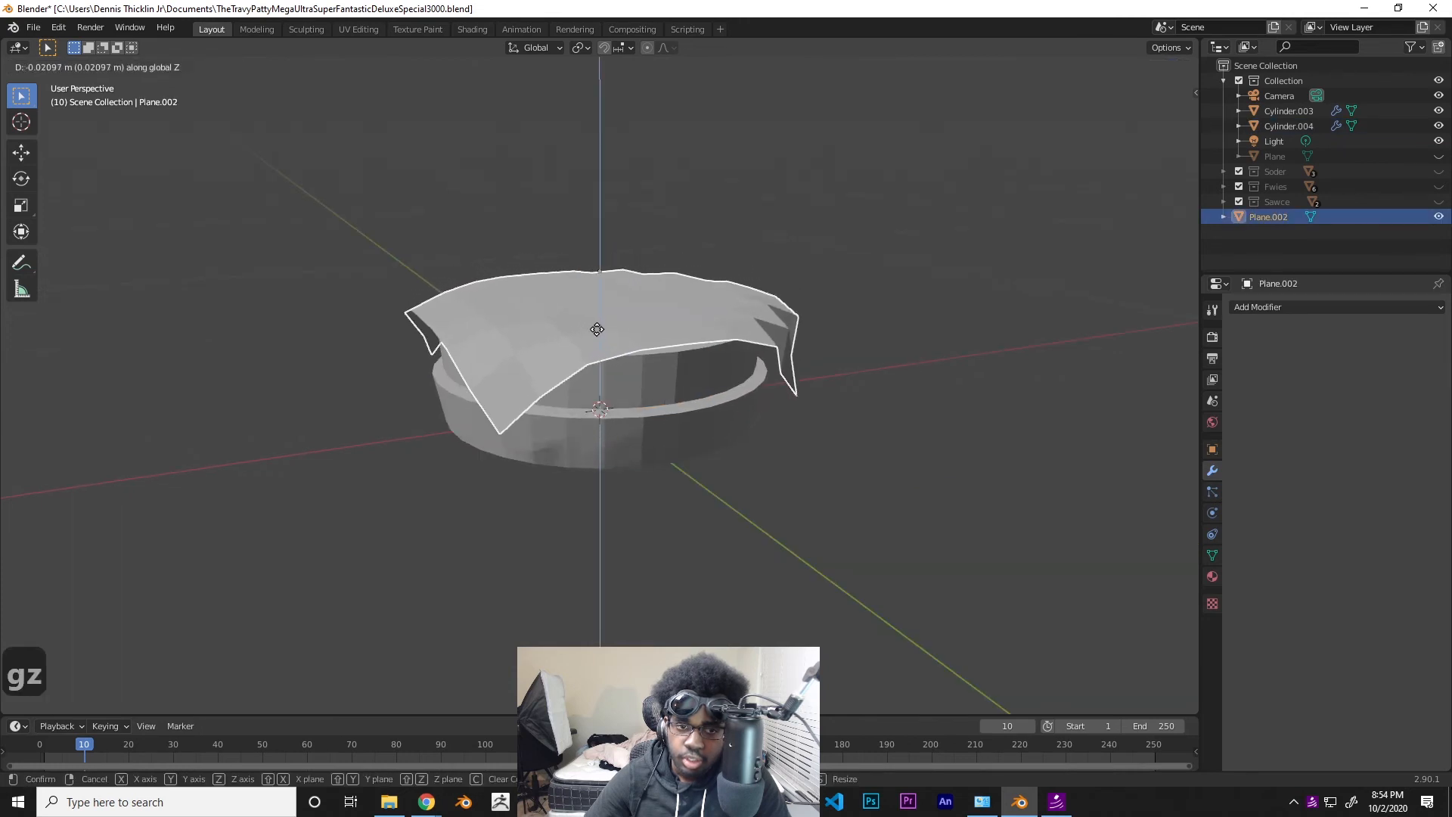
{"action": "left_click", "coordinate": [596, 327]}
{"action": "middle_click_drag", "start_coordinate": [596, 327], "coordinate": [900, 543]}
{"action": "left_click", "coordinate": [892, 537]}
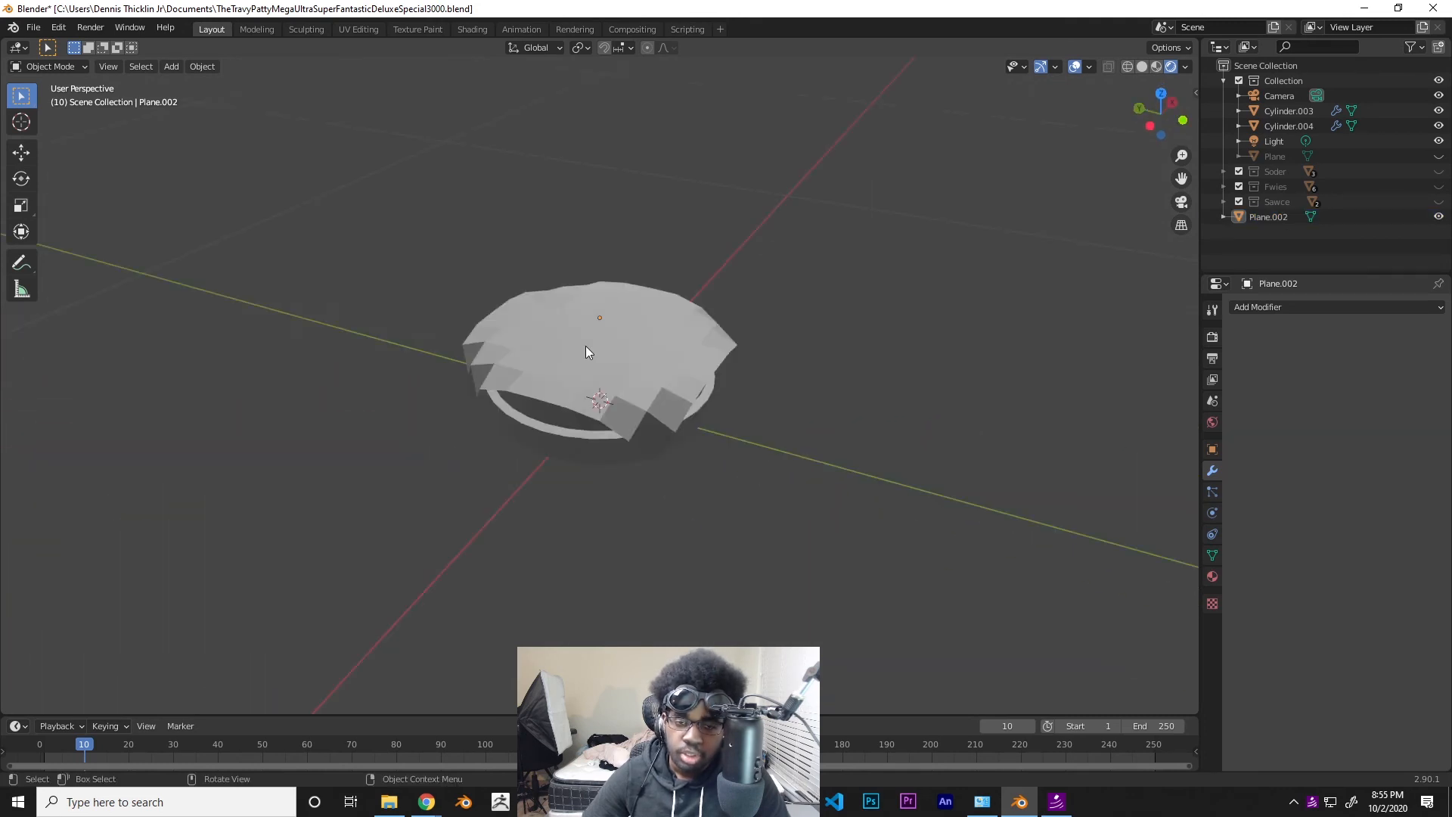
- Add a Solidify modifier to the draped plane and set its thickness to 0.03 m
{"action": "left_click", "coordinate": [586, 345]}
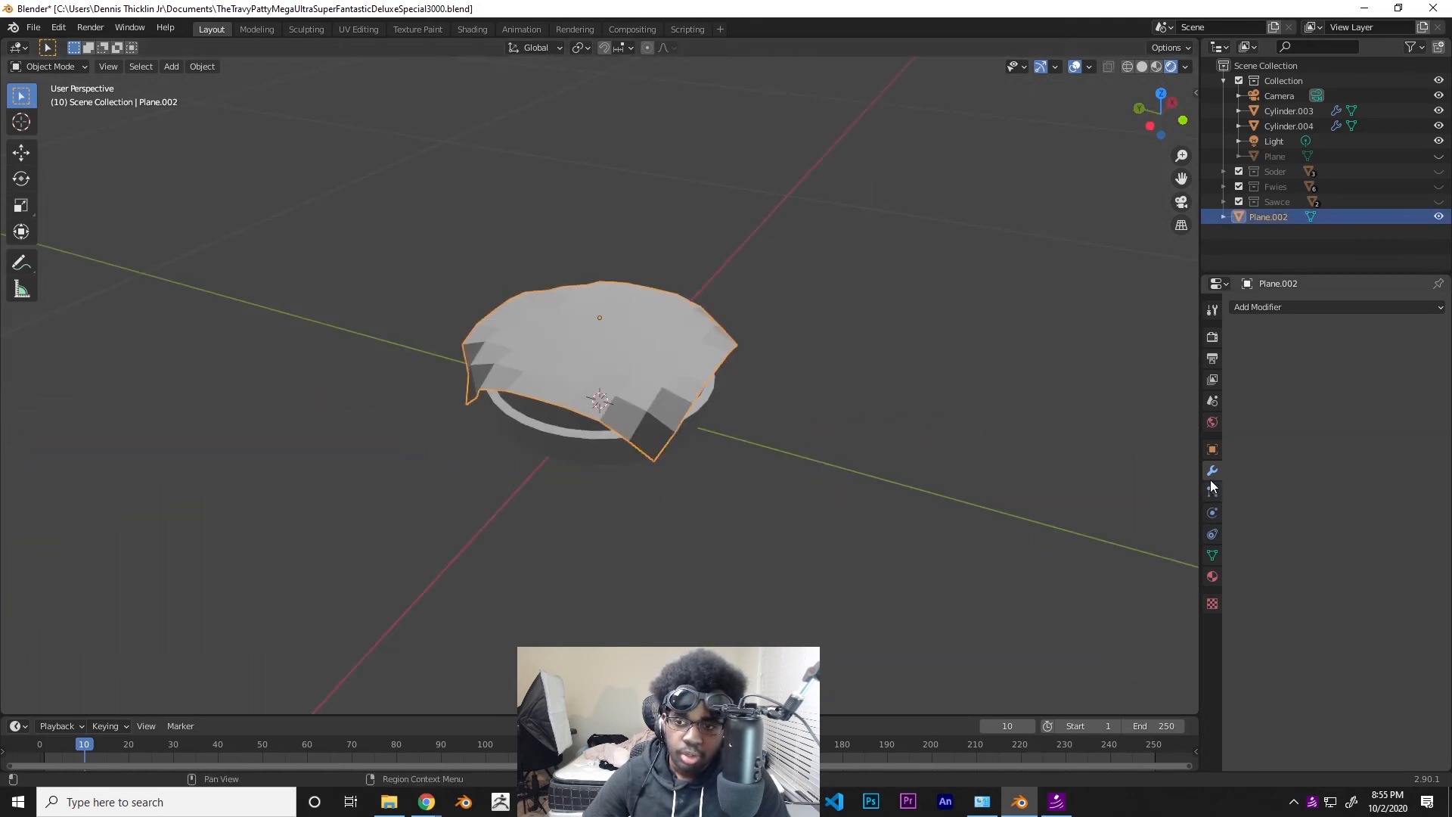
{"action": "left_click", "coordinate": [1259, 307]}
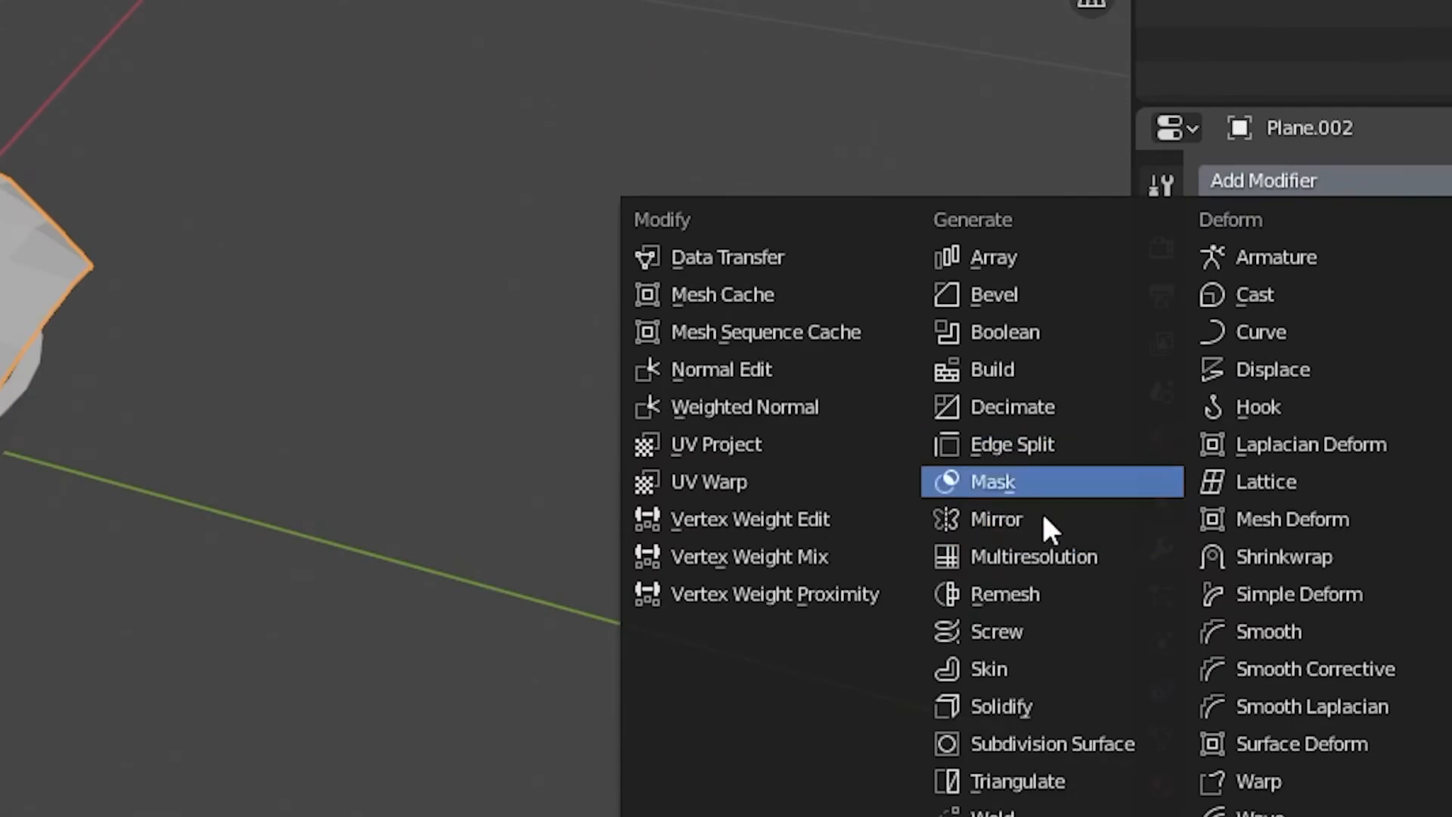
{"action": "left_click", "coordinate": [999, 704]}
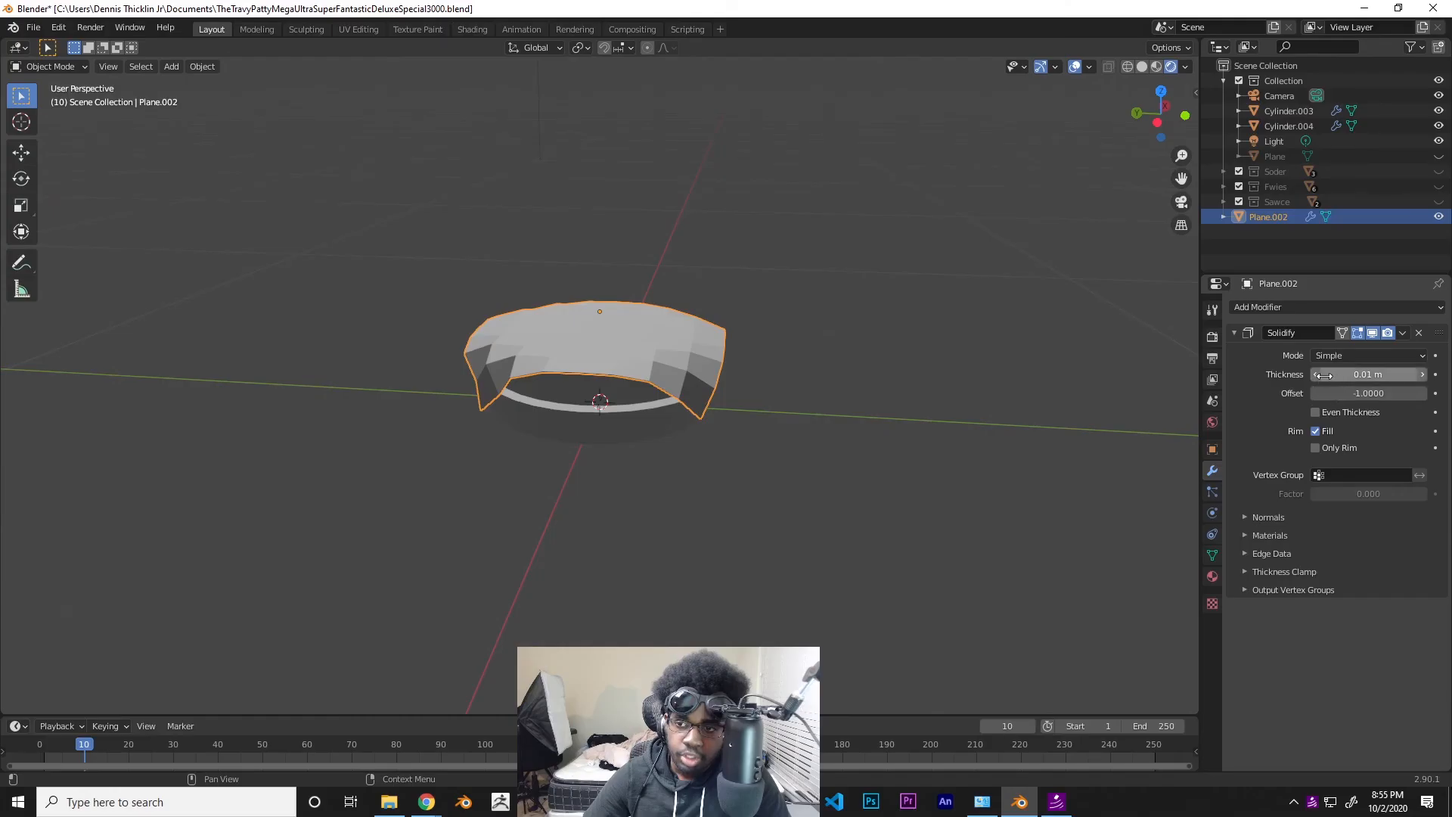
{"action": "double_click", "coordinate": [1422, 375]}
- Shade the draped plane smooth, deselect it and check the result from around the burger
{"action": "middle_click_drag", "start_coordinate": [1101, 399], "coordinate": [588, 382]}
{"action": "right_click", "coordinate": [584, 370]}
{"action": "left_click", "coordinate": [579, 366]}
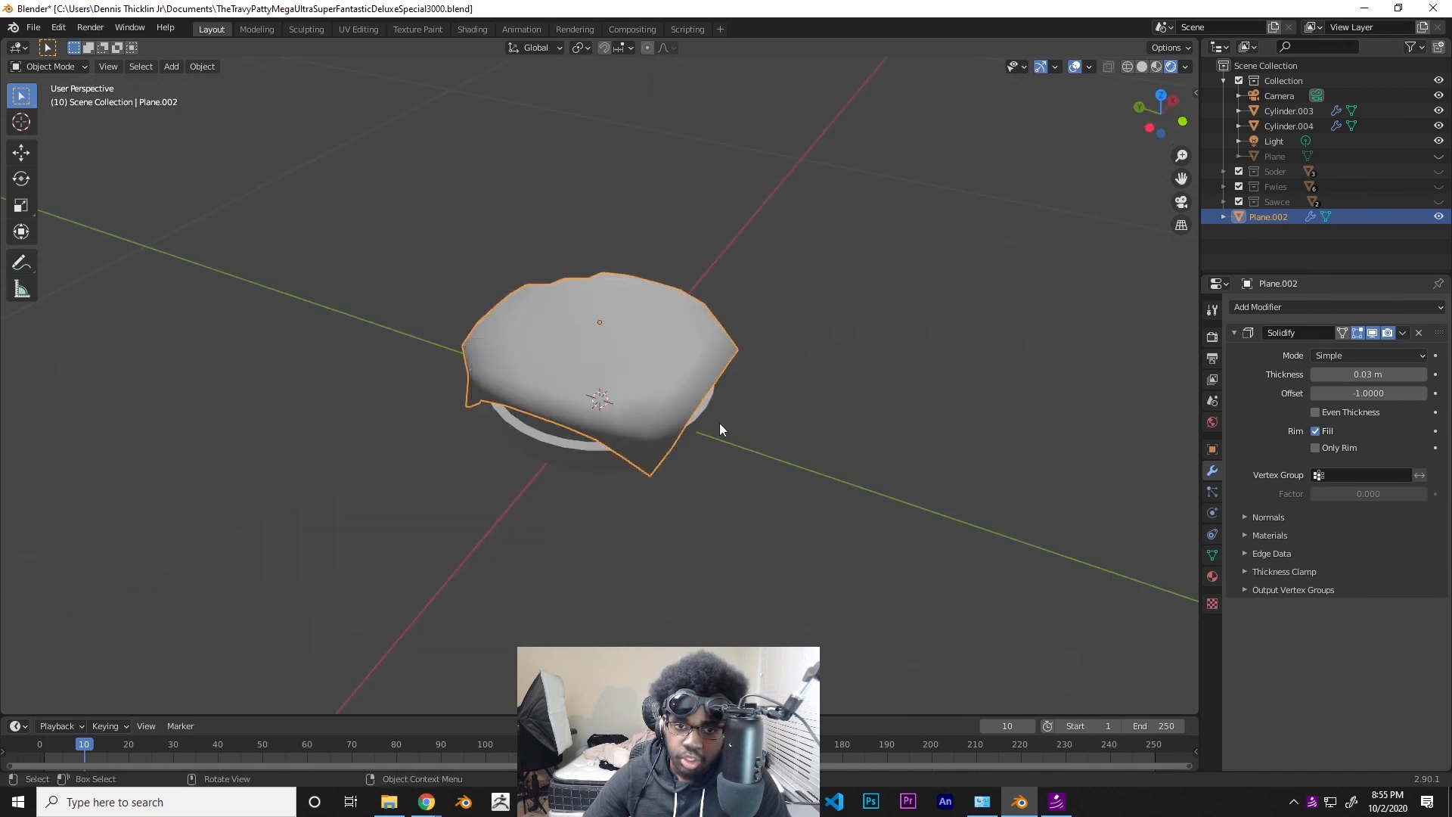
{"action": "left_click", "coordinate": [761, 466]}
{"action": "middle_click_drag", "start_coordinate": [761, 466], "coordinate": [621, 471]}
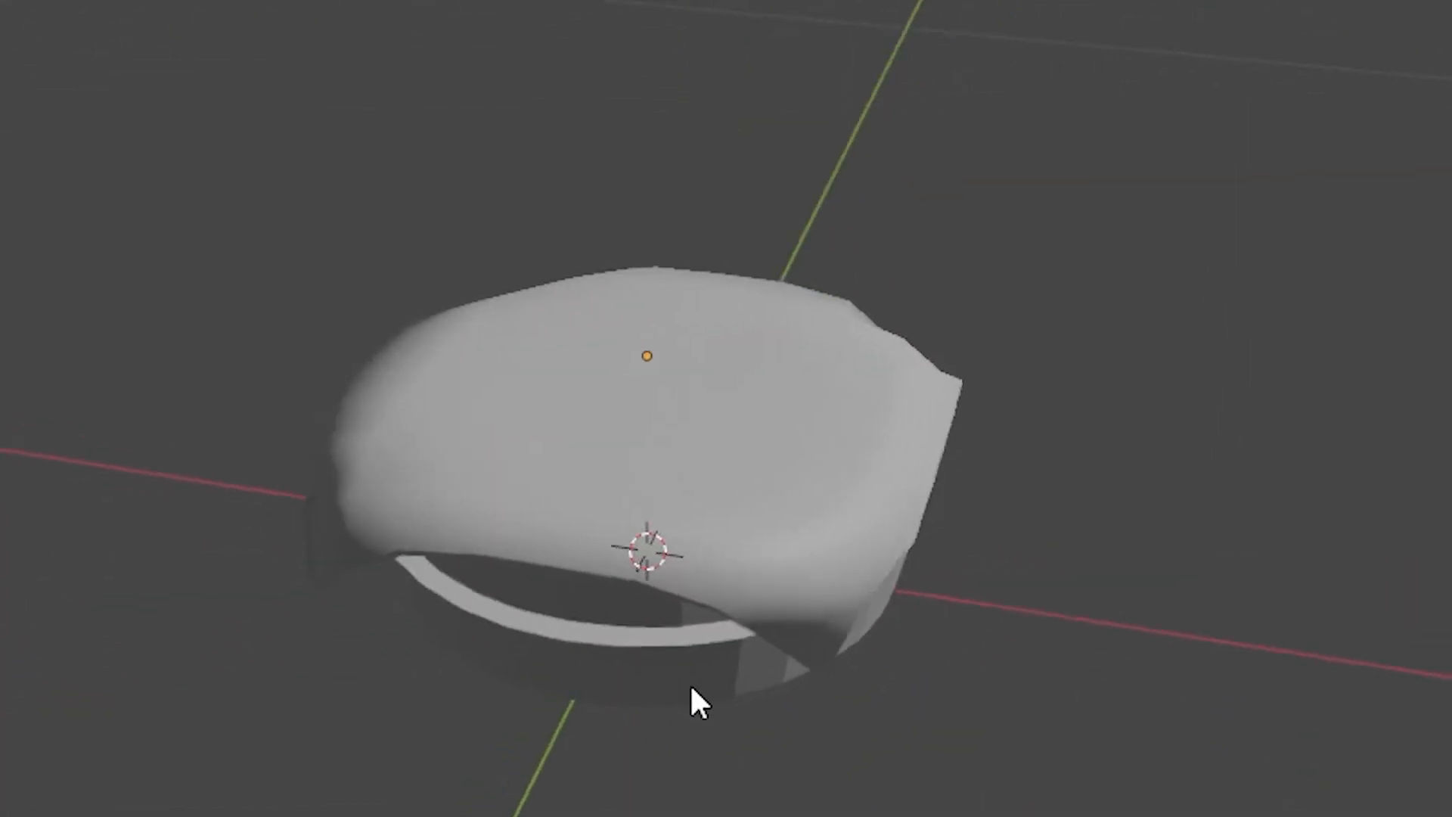
{"action": "middle_click_drag", "start_coordinate": [691, 689], "coordinate": [1325, 681]}
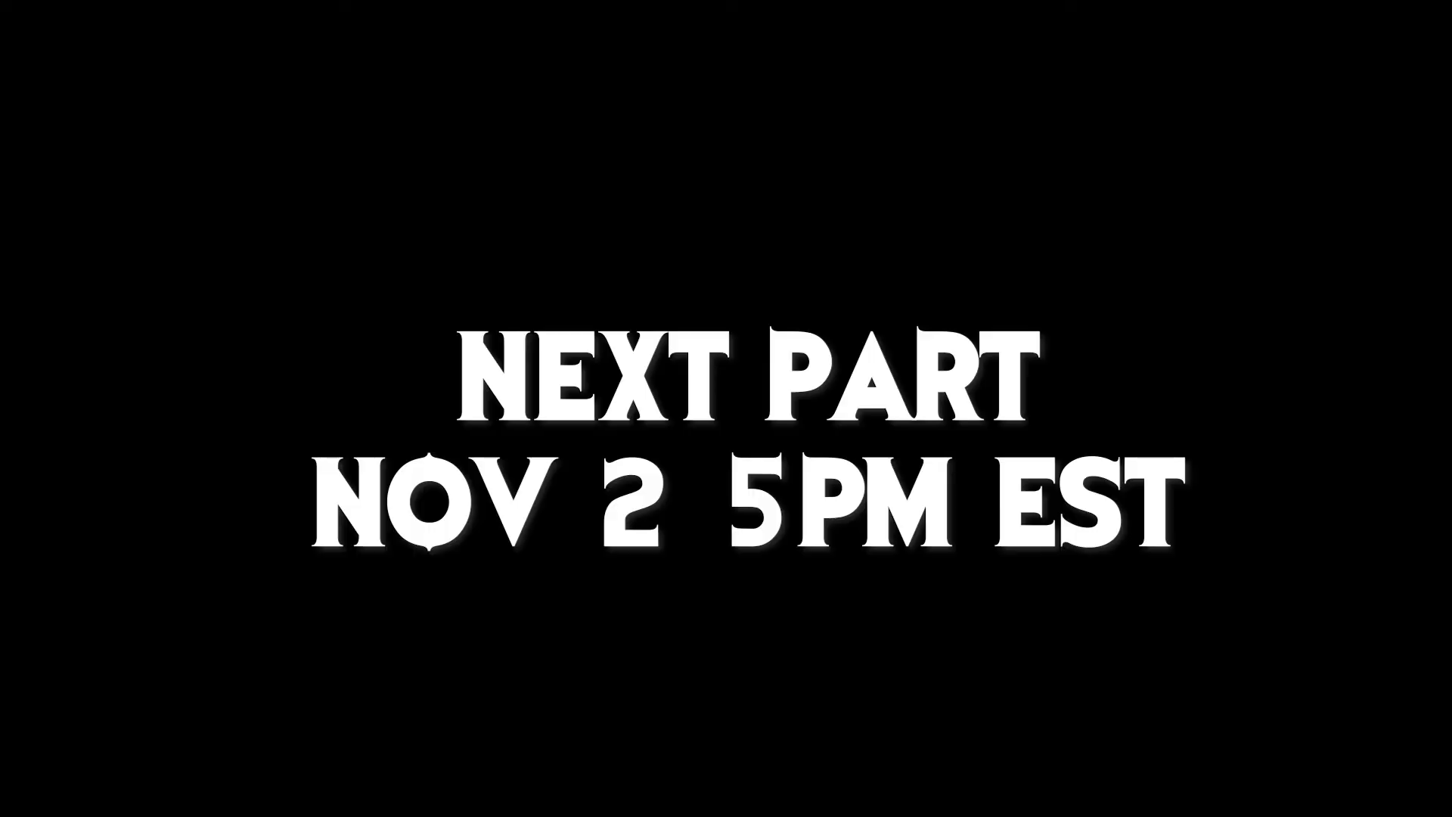